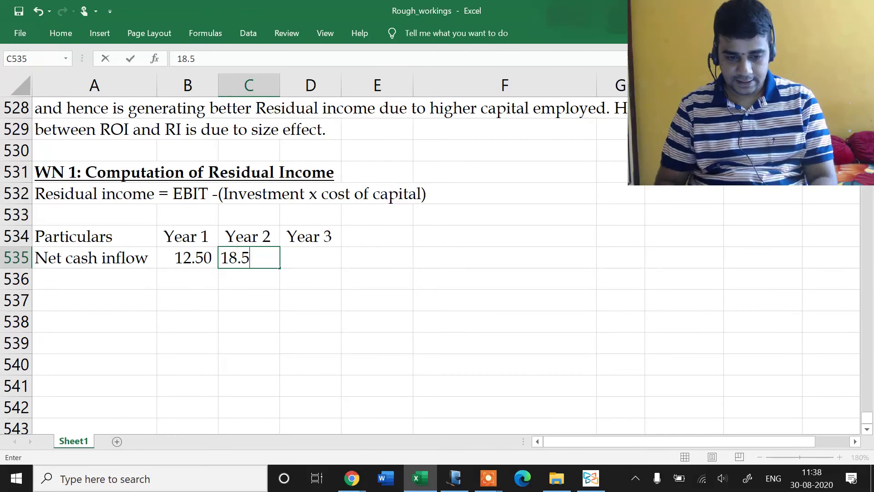
# Enter the net cash inflows for Year 2 and Year 3 as 18.5 and 27
pyautogui.press('Return')
pyautogui.click(310, 258)
pyautogui.hotkey('alt', 'Tab')
pyautogui.hotkey('alt', 'Tab')
pyautogui.write('27')
pyautogui.press('Return')
pyautogui.press('Left')
pyautogui.hotkey('shift', 'Right')
pyautogui.press('Left')
pyautogui.hotkey('shift', 'Right')
pyautogui.hotkey('shift', 'Right')
pyautogui.hotkey('shift', 'Down')
pyautogui.hotkey('shift', 'Down')
pyautogui.hotkey('shift', 'Down')
pyautogui.hotkey('shift', 'Down')
pyautogui.hotkey('shift', 'Down')
pyautogui.hotkey('shift', 'Down')
pyautogui.hotkey('shift', 'Down')
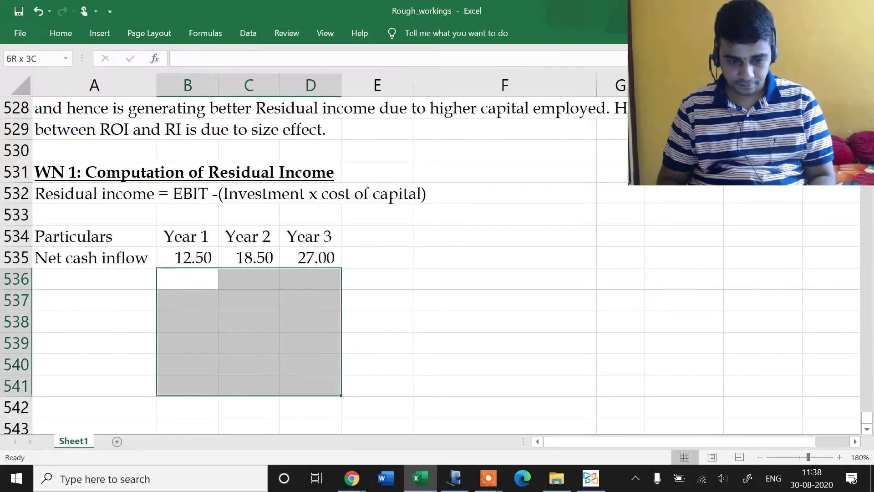
pyautogui.hotkey('shift', 'Down')
pyautogui.press('Left')
pyautogui.hotkey('shift', 'Right')
pyautogui.hotkey('shift', 'Right')
pyautogui.hotkey('shift', 'Down')
pyautogui.hotkey('shift', 'Down')
pyautogui.hotkey('shift', 'Down')
pyautogui.hotkey('shift', 'Down')
# Add the row labels "Less: Depreciation" and "EBIT/Profit" below "Net cash inflow"
pyautogui.press('Left')
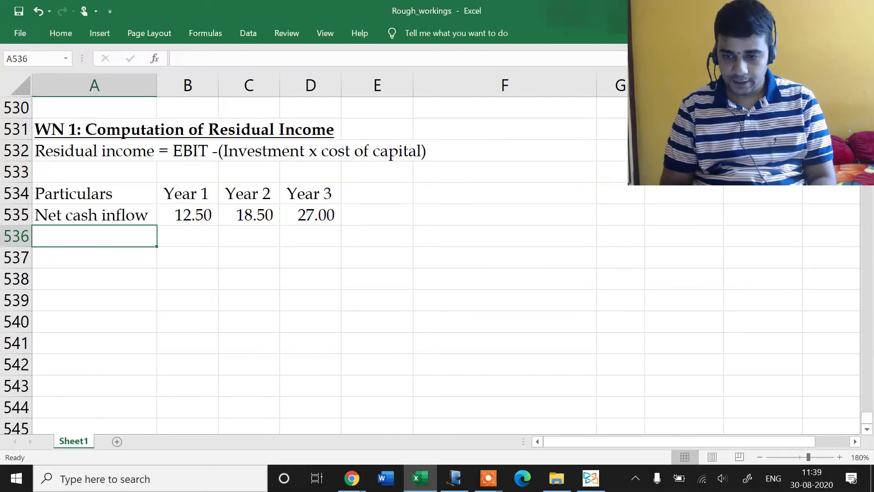
pyautogui.write('Le')
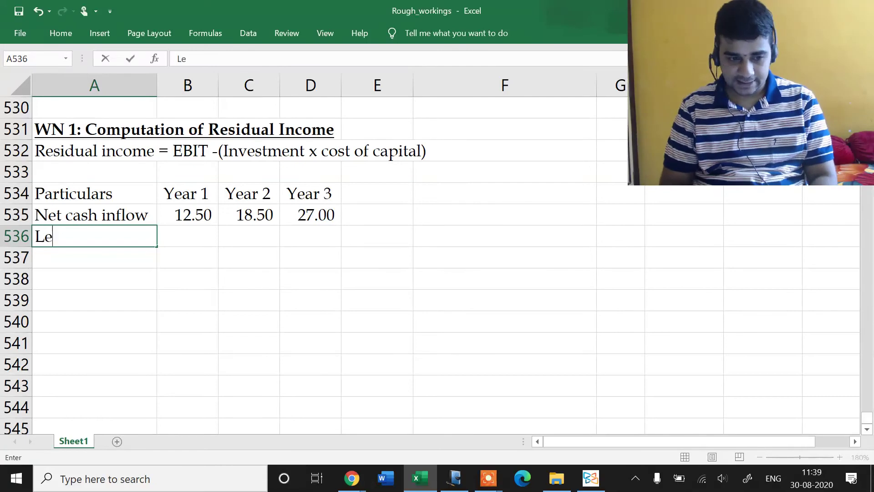
pyautogui.write('ss: Depreciation')
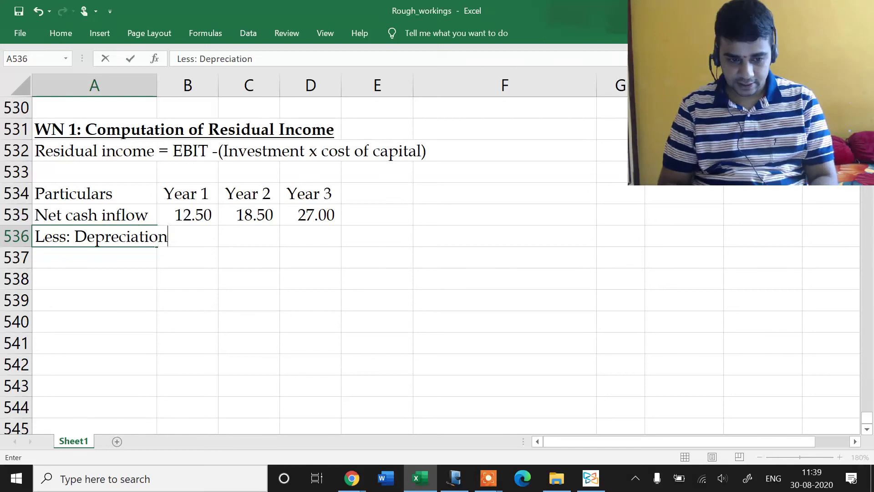
pyautogui.press('Return')
pyautogui.write('E')
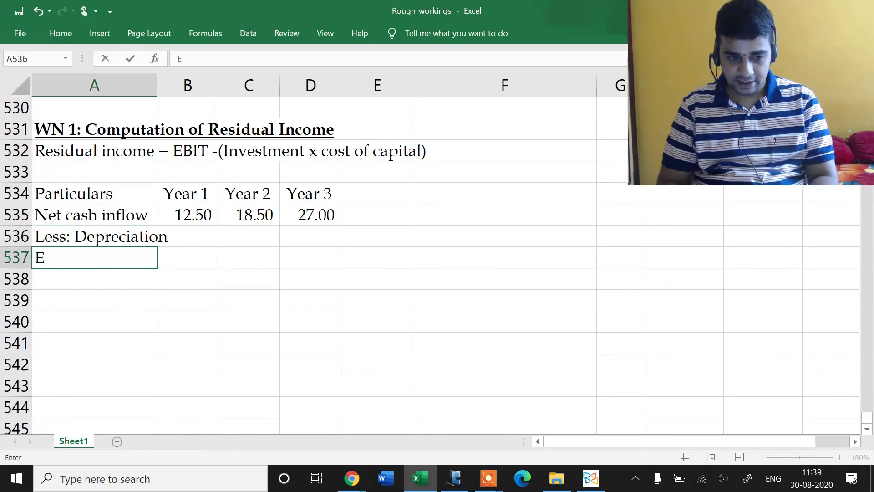
pyautogui.write('BIT/prof')
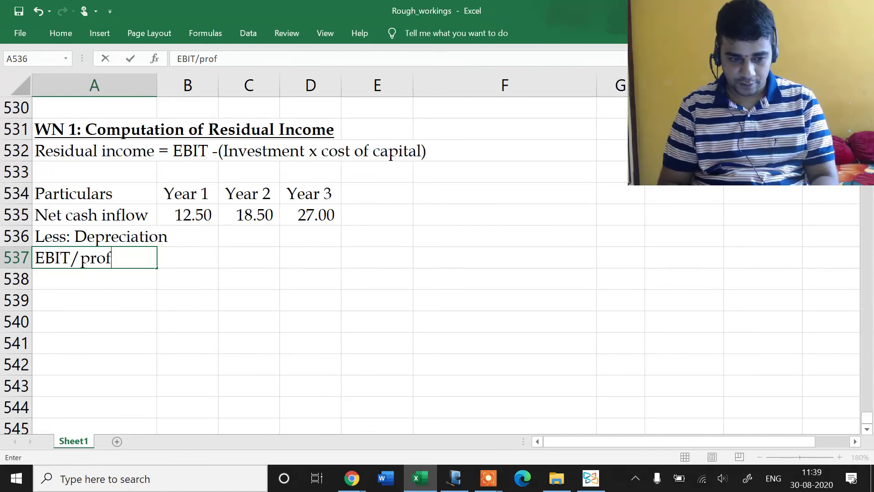
pyautogui.press('BackSpace')
pyautogui.press('BackSpace')
pyautogui.press('BackSpace')
pyautogui.press('BackSpace')
pyautogui.write('Profit')
pyautogui.hotkey('ctrl', 'Return')
# Autofit column A's width to the "Less: Depreciation" label
pyautogui.press('Up')
pyautogui.hotkey('alt', 'h')
pyautogui.press('o')
pyautogui.press('i')
# Check the units in the problem PDF and add the note "(in millions)" beside the Year 3 heading in E534
pyautogui.press('Right')
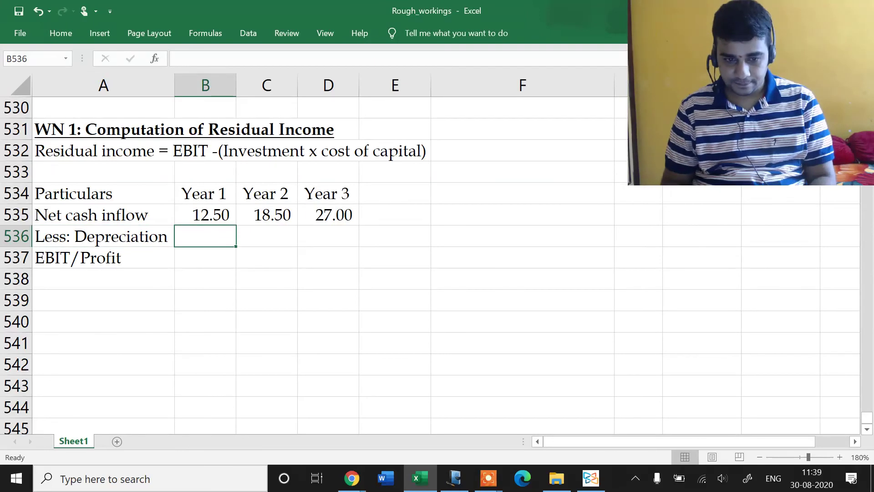
pyautogui.hotkey('alt', 'Tab')
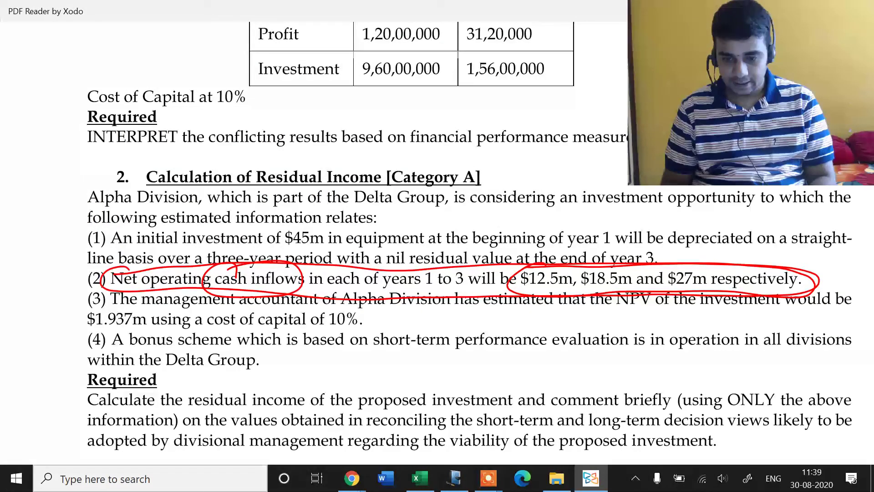
pyautogui.hotkey('alt', 'Tab')
pyautogui.press('Right')
pyautogui.press('Right')
pyautogui.click(394, 193)
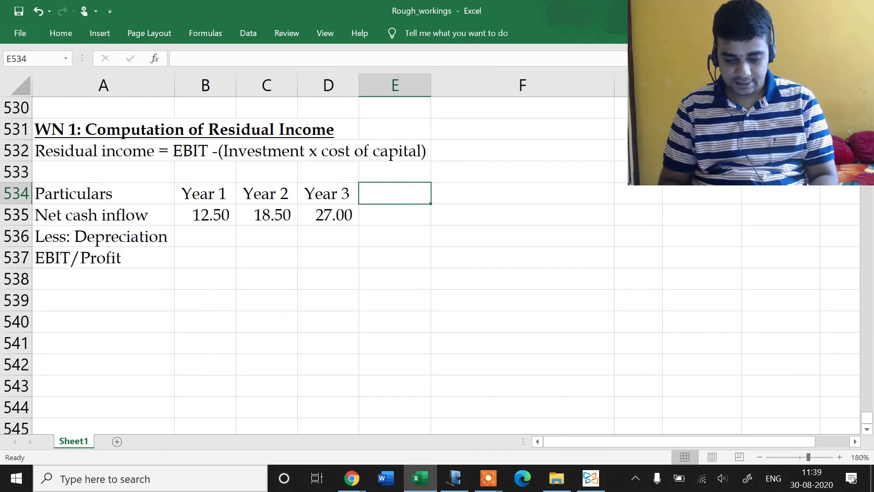
pyautogui.write('(in mill')
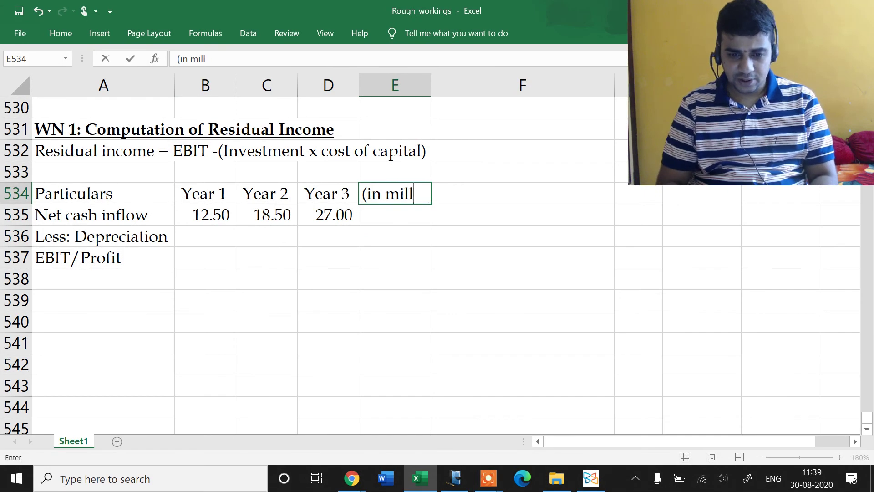
pyautogui.write('ions)')
pyautogui.press('Return')
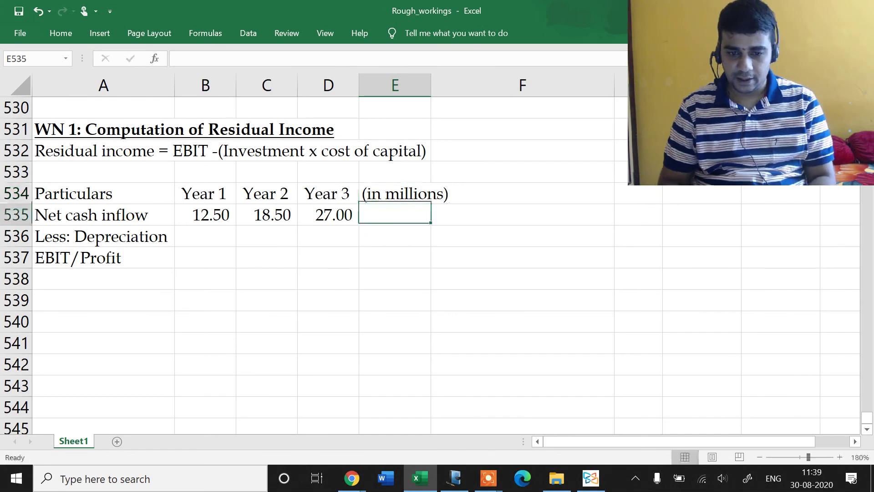
# Enter depreciation of -15 for each of the three years in row 536
pyautogui.press('Left')
pyautogui.press('Left')
pyautogui.press('Left')
pyautogui.press('Down')
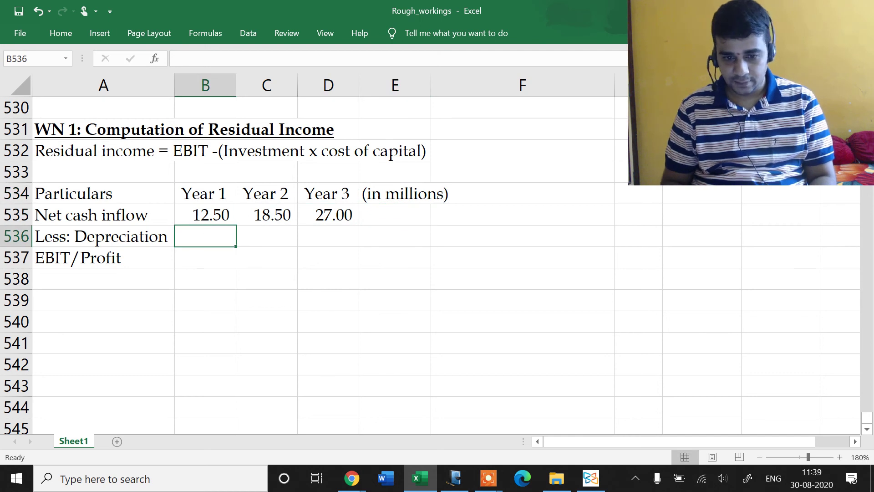
pyautogui.hotkey('alt', 'Tab')
pyautogui.hotkey('alt', 'Tab')
pyautogui.write('-15')
pyautogui.hotkey('ctrl', 'Return')
pyautogui.press('Right')
pyautogui.write('-15')
pyautogui.press('Right')
pyautogui.write('-15')
pyautogui.press('Return')
# Calculate Year 1 EBIT/Profit in B537 by adding the net cash inflow and the negative depreciation
pyautogui.press('Left')
pyautogui.press('Left')
pyautogui.write('=')
pyautogui.press('Up')
pyautogui.press('Up')
pyautogui.write('+')
pyautogui.press('Up')
pyautogui.press('Tab')
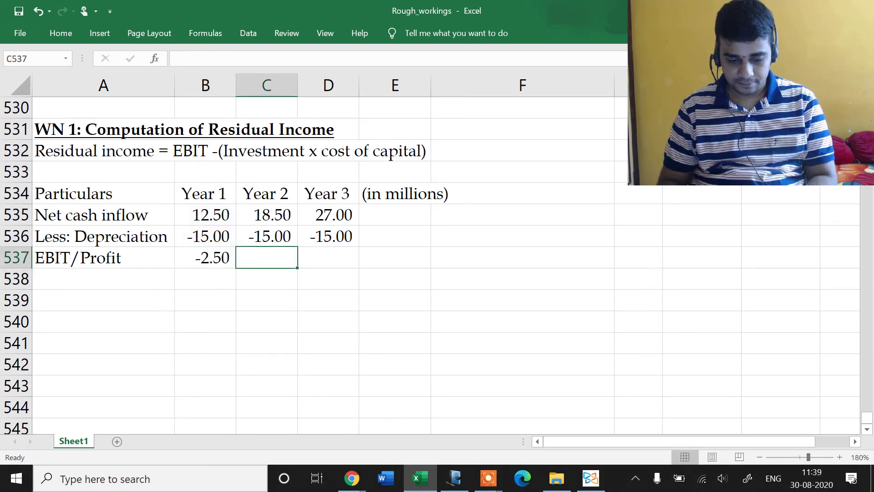
# Copy the EBIT/Profit formula across to Year 2 and Year 3
pyautogui.hotkey('ctrl', 'r')
pyautogui.press('Tab')
pyautogui.hotkey('ctrl', 'r')
pyautogui.press('Return')
pyautogui.press('Left')
pyautogui.press('Left')
pyautogui.press('Left')
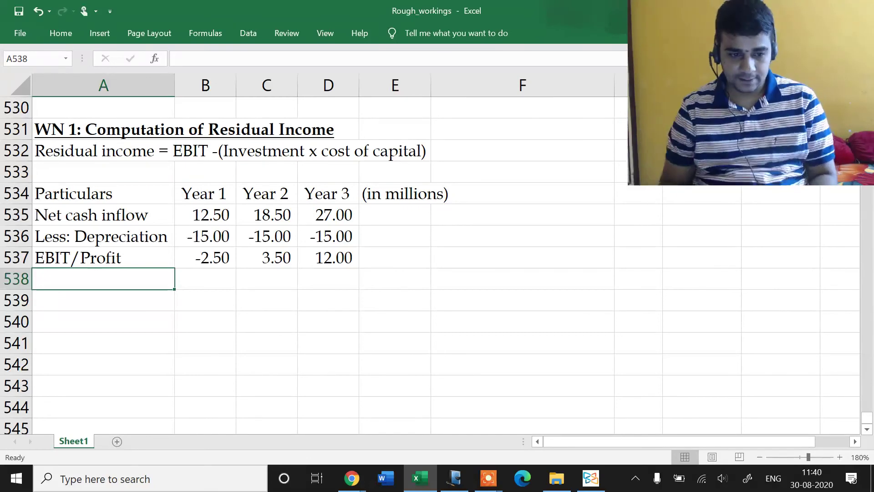
pyautogui.write('Less:')
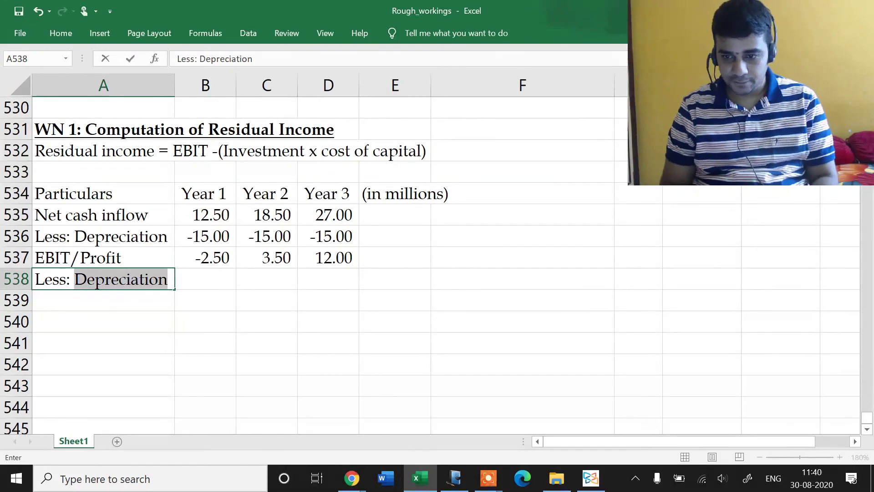
pyautogui.press('BackSpace')
pyautogui.press('BackSpace')
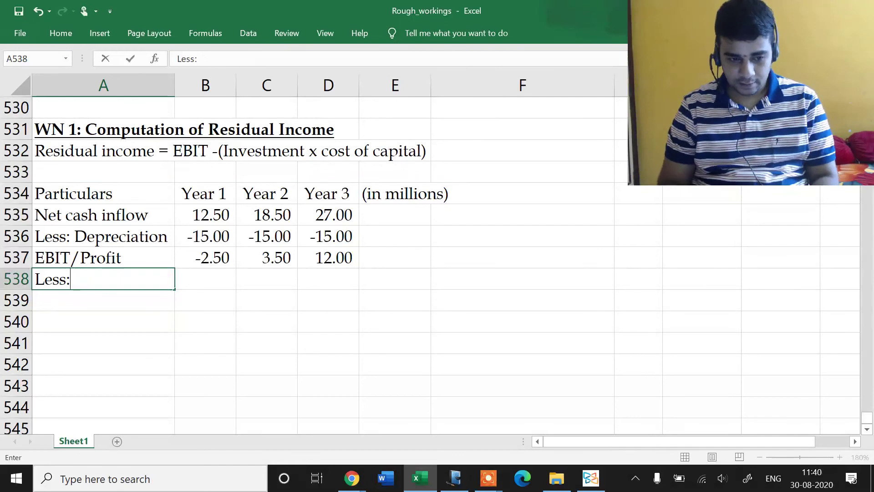
pyautogui.write('(Cost')
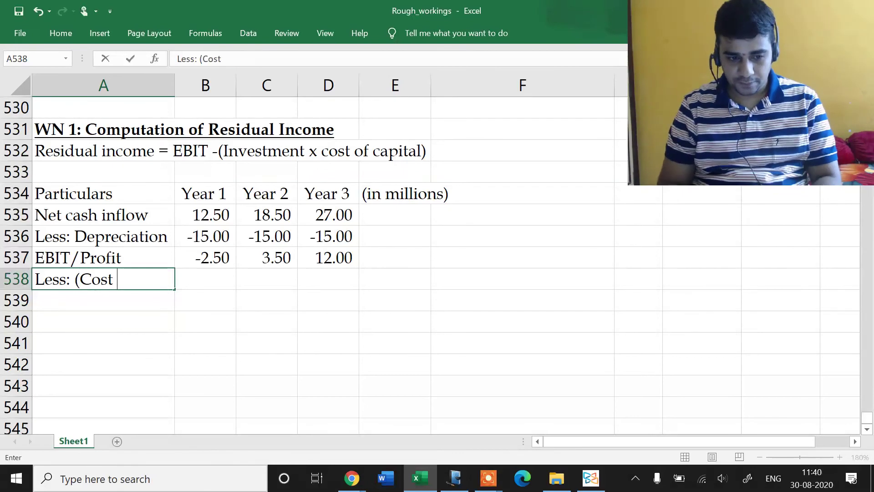
pyautogui.press('Escape')
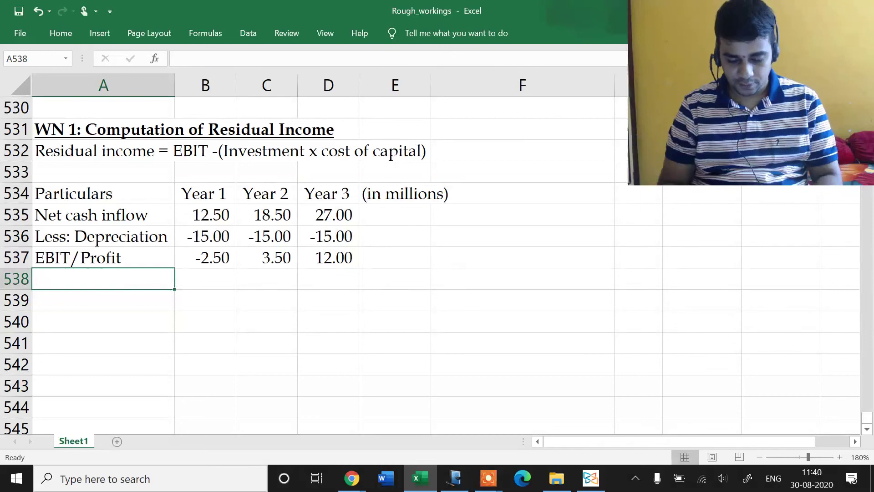
# Enter the labels "Investment", "Cost of capital" and "Investment x cost of capital" in A539 to A541
pyautogui.click(104, 300)
pyautogui.write('Inve')
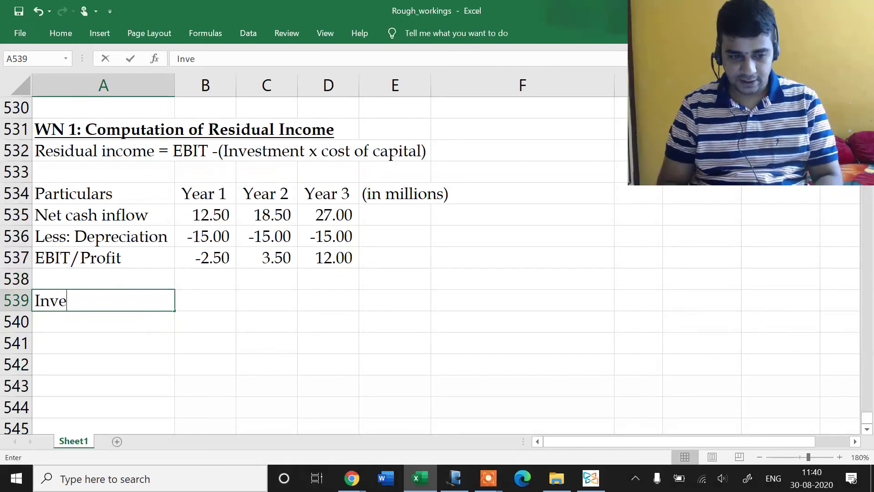
pyautogui.write('stment')
pyautogui.press('Return')
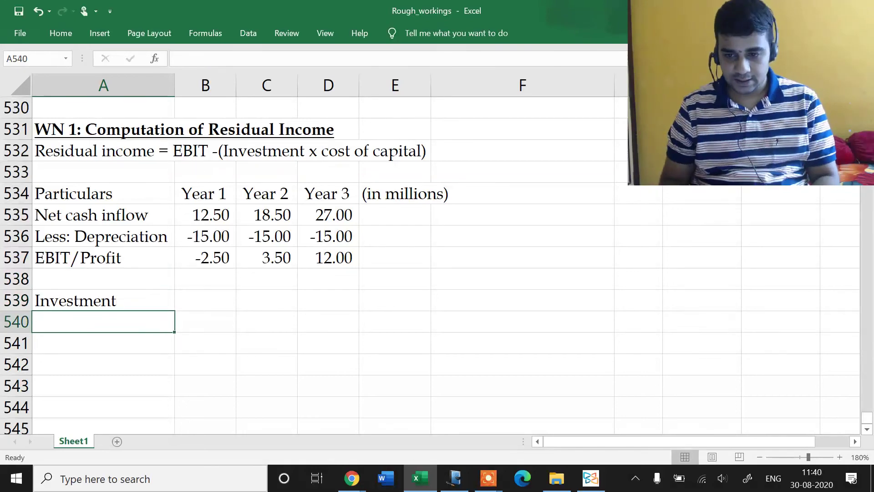
pyautogui.write('Cost of capital')
pyautogui.hotkey('ctrl', 'Return')
pyautogui.click(103, 342)
pyautogui.write('Investment')
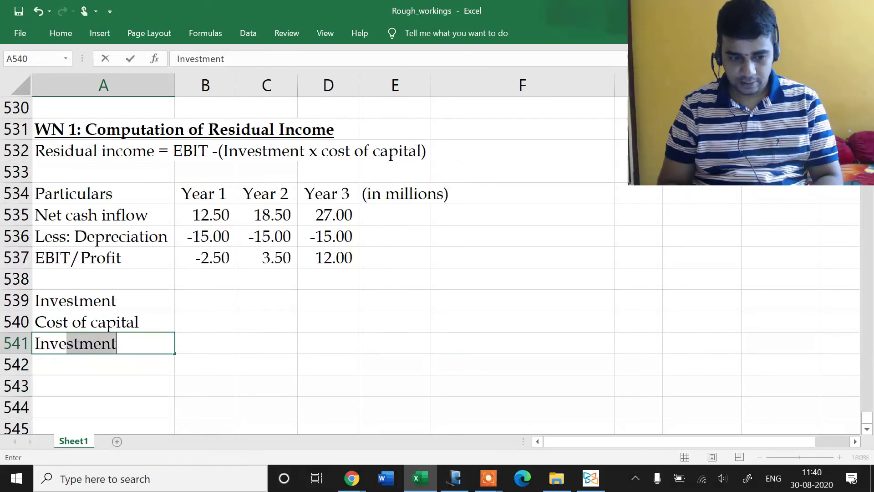
pyautogui.write(' x ')
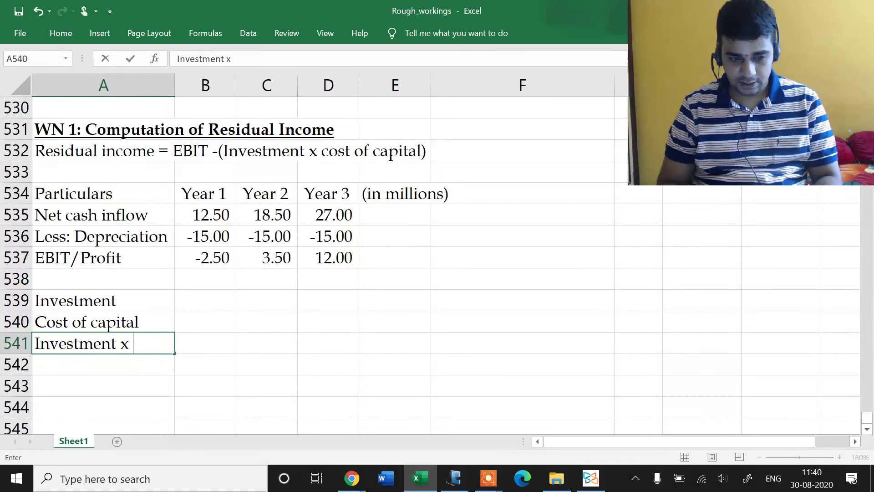
pyautogui.write('cost of capital')
pyautogui.press('Return')
# Autofit column A's width to the "Investment x cost of capital" label
pyautogui.click(103, 343)
pyautogui.hotkey('alt', 'h')
pyautogui.press('o')
pyautogui.press('i')
# Hide the empty row 538 between "EBIT/Profit" and "Investment"
pyautogui.press('Up')
pyautogui.press('Up')
pyautogui.press('Up')
pyautogui.hotkey('alt', 'o')
pyautogui.hotkey('ctrl', '9')
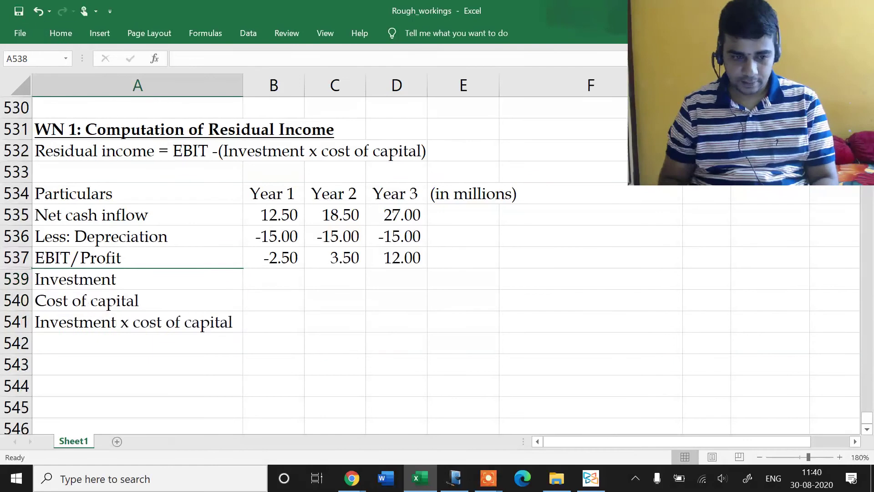
# Append "(A)" to the "EBIT/Profit" label and "(B)" to the "Investment x cost of capital" label
pyautogui.press('Up')
pyautogui.press('F2')
pyautogui.write('(A)')
pyautogui.press('Return')
pyautogui.press('Down')
pyautogui.press('Down')
pyautogui.press('F2')
pyautogui.write('(B)')
pyautogui.press('Return')
# Autofit column A's width again to the label ending in "(B)"
pyautogui.press('Up')
pyautogui.hotkey('alt', 'o')
pyautogui.press('c')
pyautogui.press('a')
# Look up the initial investment in the problem PDF and enter 45 as the Year 1 investment in B539
pyautogui.press('Right')
pyautogui.press('Up')
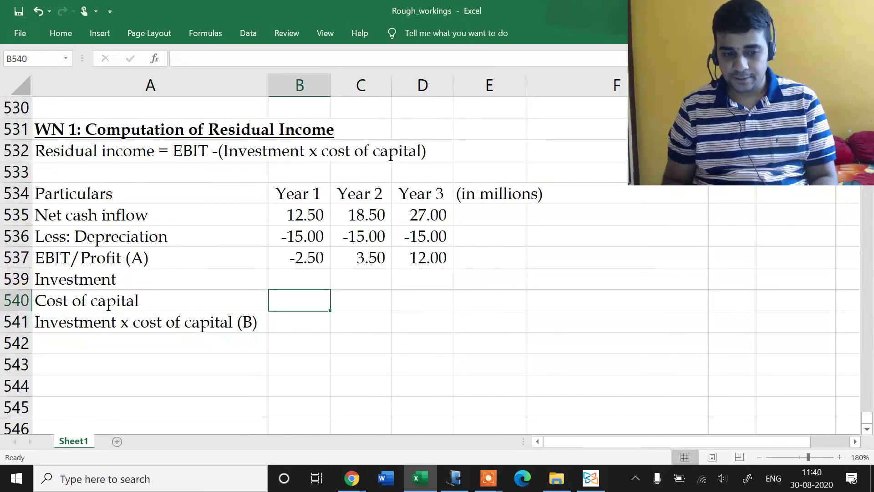
pyautogui.press('Up')
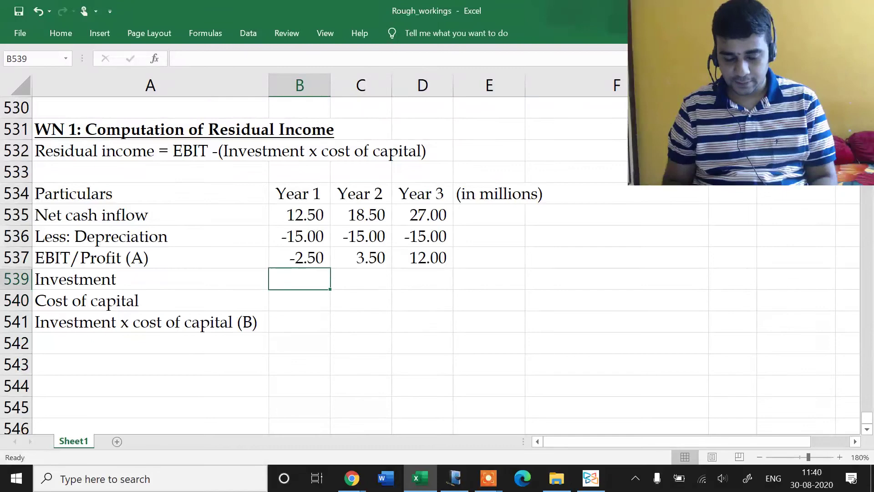
pyautogui.hotkey('alt', 'Tab')
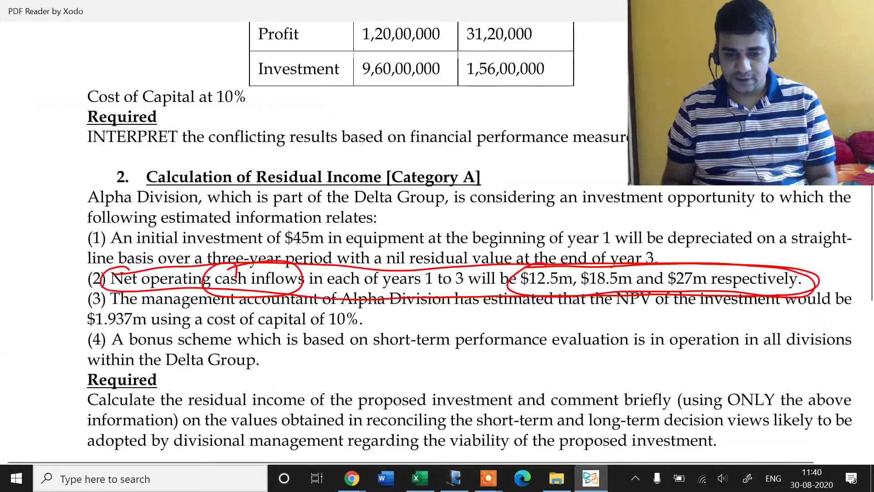
pyautogui.hotkey('alt', 'Tab')
pyautogui.write('45')
pyautogui.press('Return')
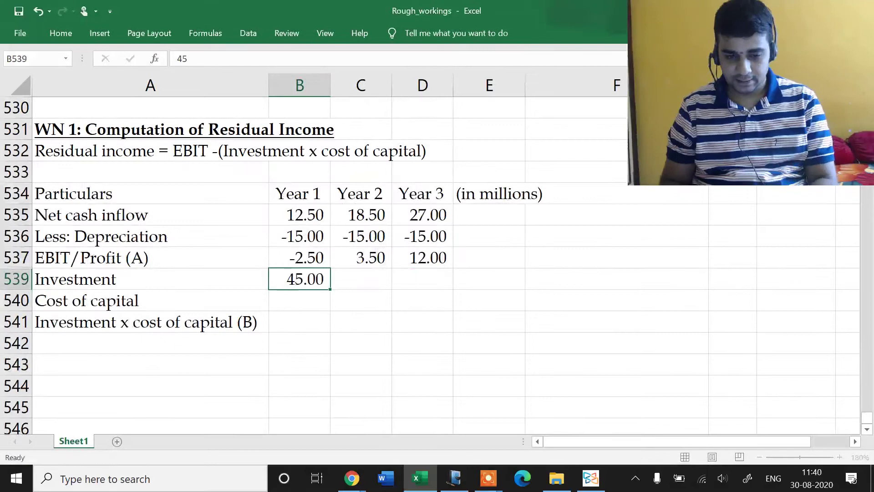
# Enter the investment for Year 2 and Year 3 as 30 and 15
pyautogui.press('Right')
pyautogui.press('Up')
pyautogui.write('30')
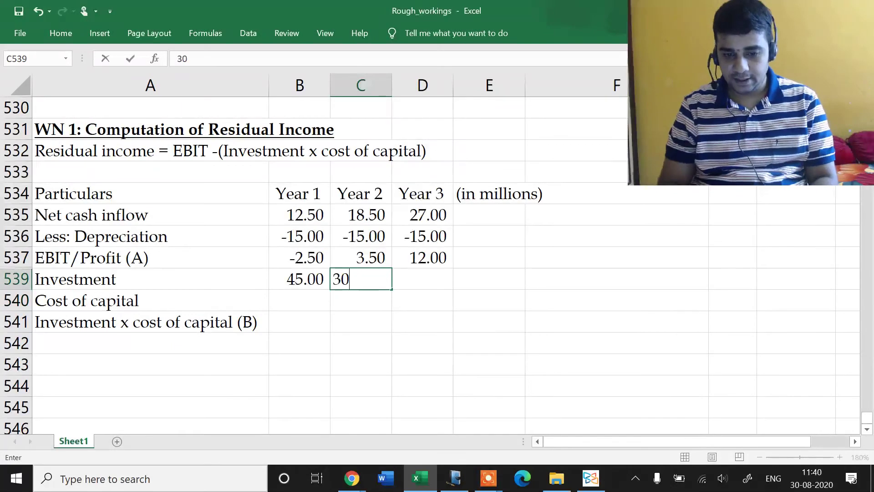
pyautogui.hotkey('ctrl', 'Return')
pyautogui.press('Return')
pyautogui.press('Right')
pyautogui.press('Up')
pyautogui.write('15')
pyautogui.press('Return')
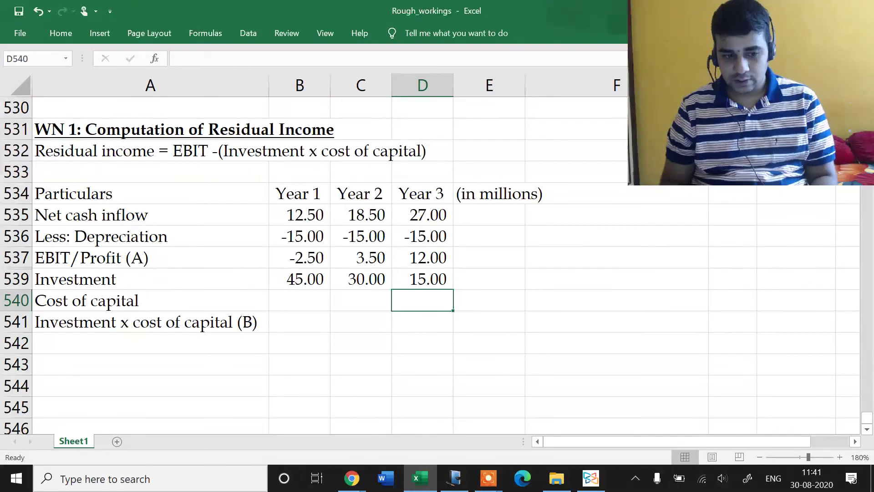
# Change the "Investment" label in A539 to "Opening Investment"
pyautogui.press('Left')
pyautogui.press('Left')
pyautogui.press('Left')
pyautogui.press('Up')
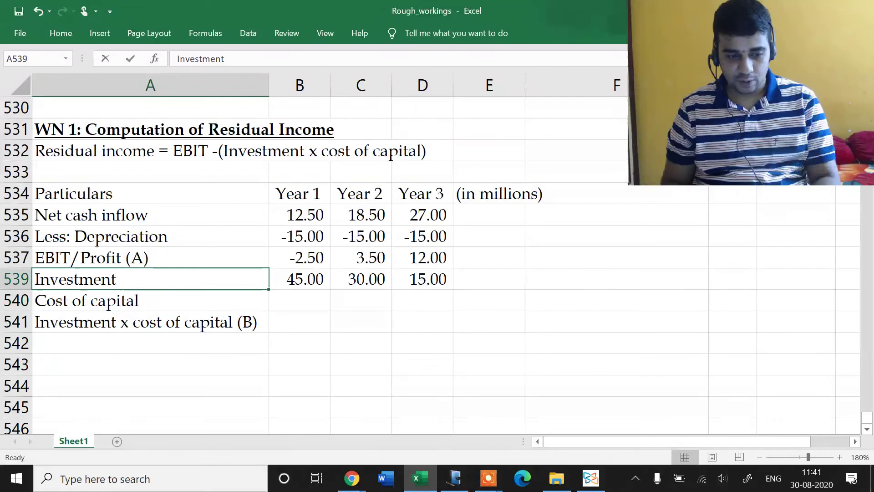
pyautogui.press('F2')
pyautogui.press('Home')
pyautogui.write('Opening')
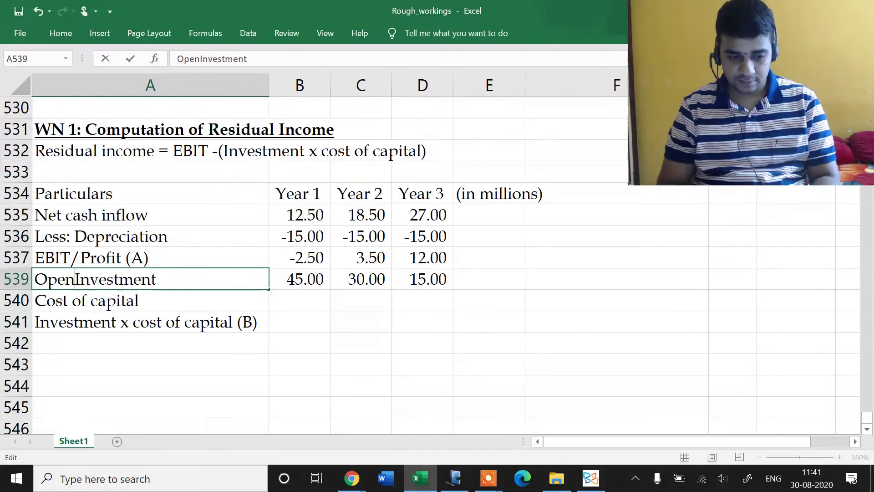
pyautogui.press('Return')
pyautogui.press('Up')
pyautogui.press('Right')
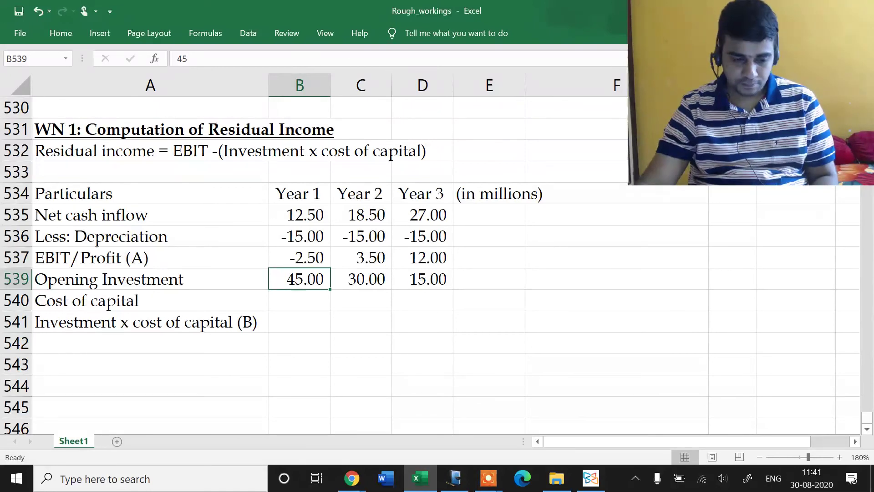
pyautogui.click(361, 279)
pyautogui.click(422, 279)
pyautogui.click(422, 300)
pyautogui.click(364, 300)
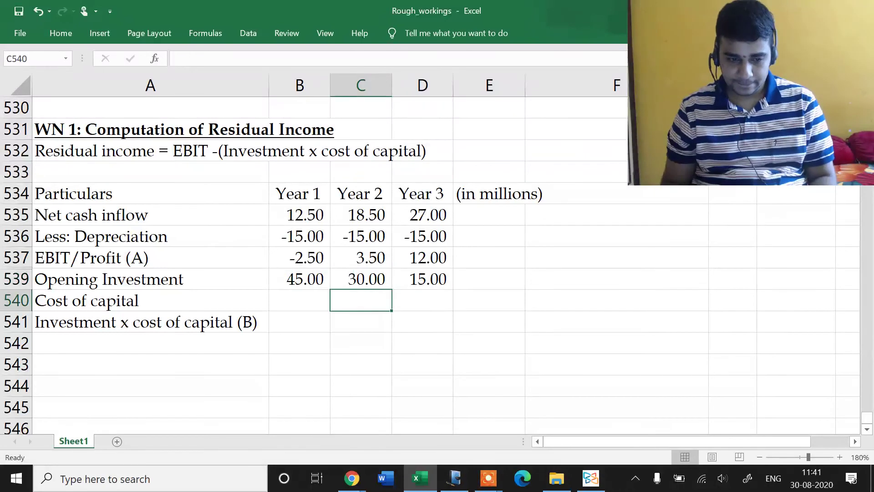
# Look up the cost of capital in the problem PDF and enter 10% in the spare cell F540
pyautogui.click(299, 300)
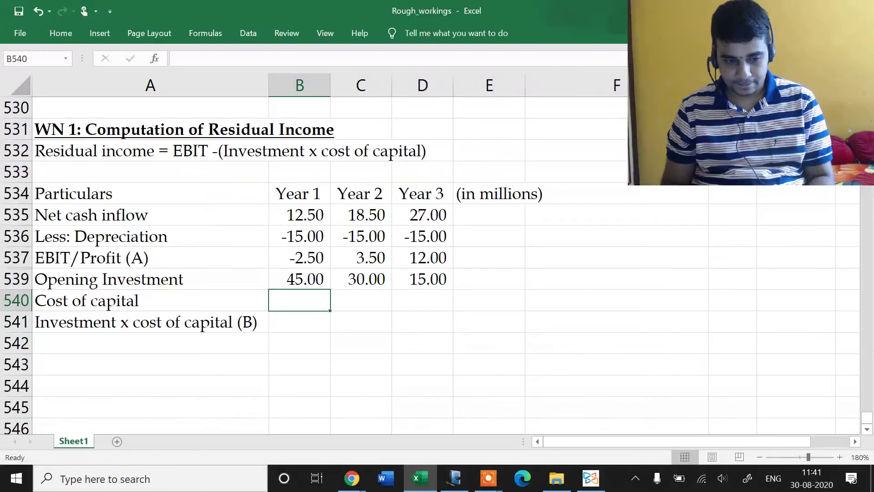
pyautogui.hotkey('alt', 'Tab')
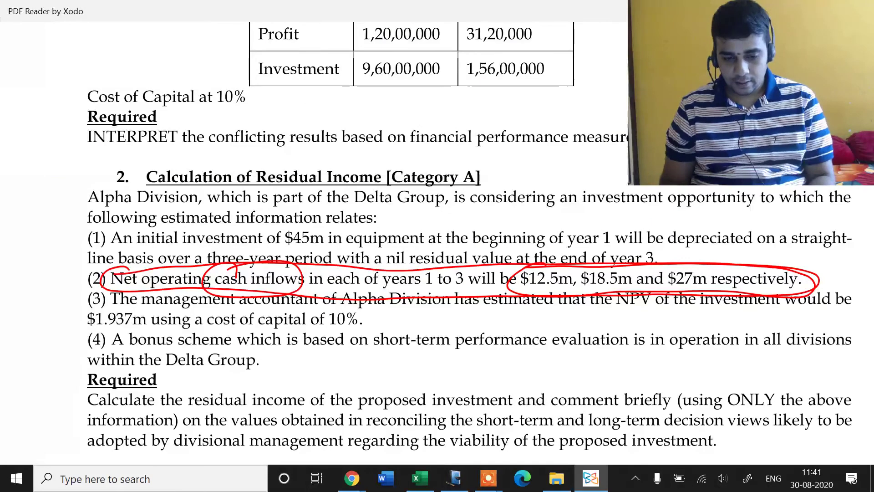
pyautogui.hotkey('alt', 'Tab')
pyautogui.click(360, 300)
pyautogui.click(489, 300)
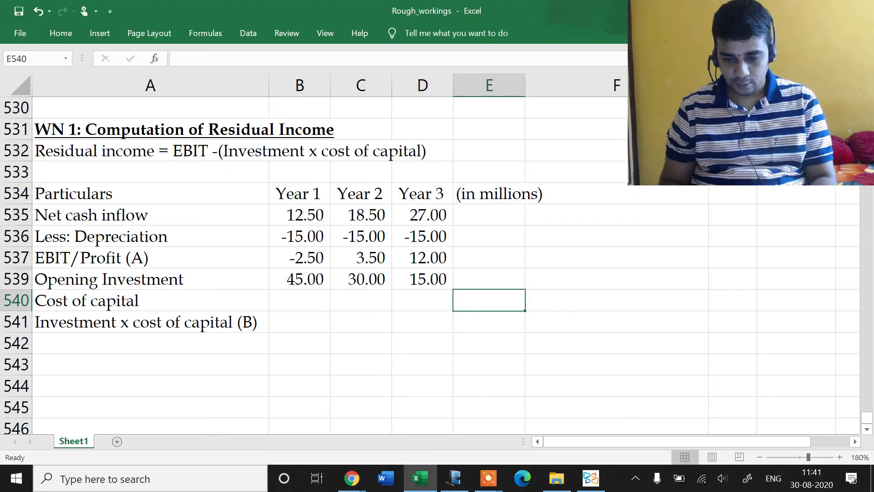
pyautogui.click(616, 300)
pyautogui.write('10')
pyautogui.press('Return')
pyautogui.click(616, 300)
pyautogui.write('10%')
pyautogui.press('Return')
# Copy the 10% rate from F540 into the cost of capital cells B540:D540 for Years 1 to 3
pyautogui.click(616, 300)
pyautogui.hotkey('ctrl', 'c')
pyautogui.click(489, 300)
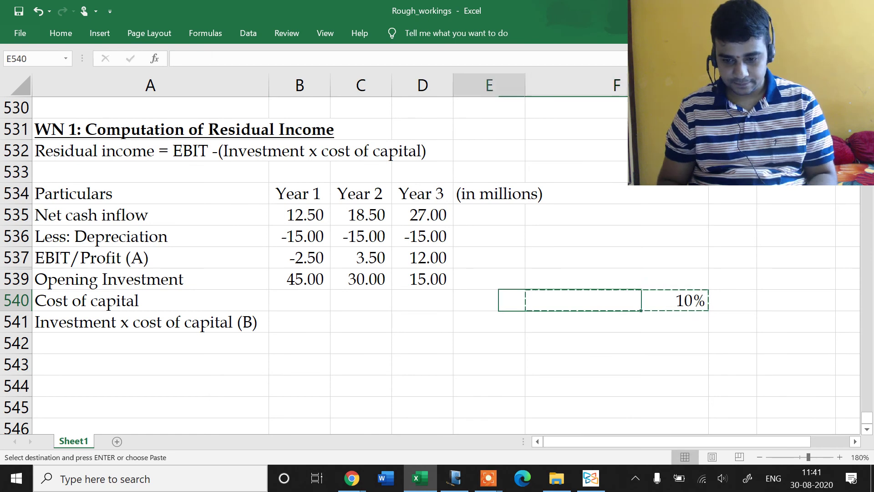
pyautogui.click(121, 300)
pyautogui.moveTo(299, 300); pyautogui.dragTo(428, 302)
pyautogui.press('Return')
# Compute Year 1 investment times cost of capital in B541 with the formula =B539*B540
pyautogui.click(299, 343)
pyautogui.click(299, 321)
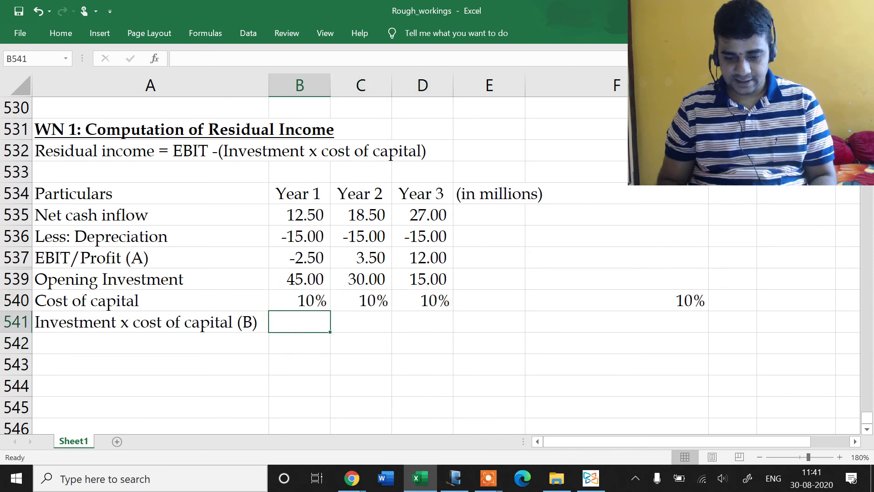
pyautogui.write('=')
pyautogui.press('Up')
pyautogui.press('Up')
pyautogui.write('*')
pyautogui.press('Up')
pyautogui.press('Return')
# Fill the B541 formula across to Year 2 and Year 3 in C541:D541
pyautogui.press('Up')
pyautogui.press('Right')
pyautogui.hotkey('ctrl', 'r')
pyautogui.press('Right')
pyautogui.hotkey('ctrl', 'r')
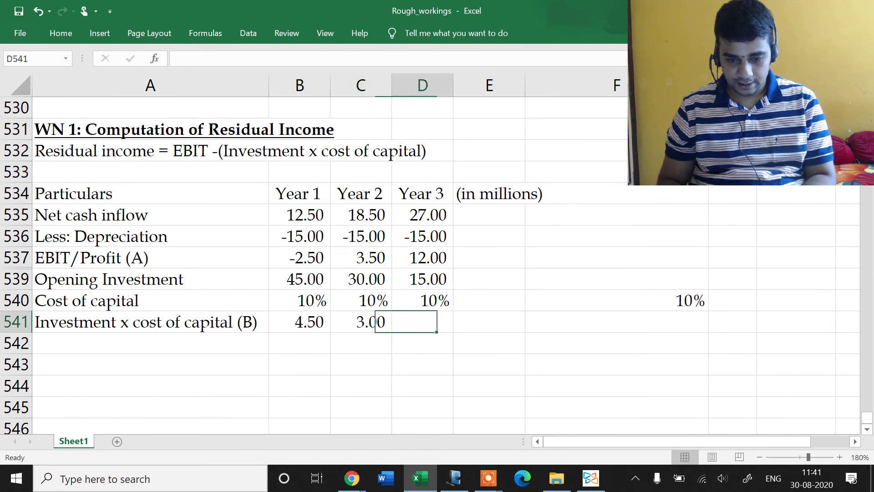
# Label A542 as "Residual income (A-B)"
pyautogui.press('Down')
pyautogui.press('Home')
pyautogui.write('Resida')
pyautogui.press('BackSpace')
pyautogui.write('ual income ')
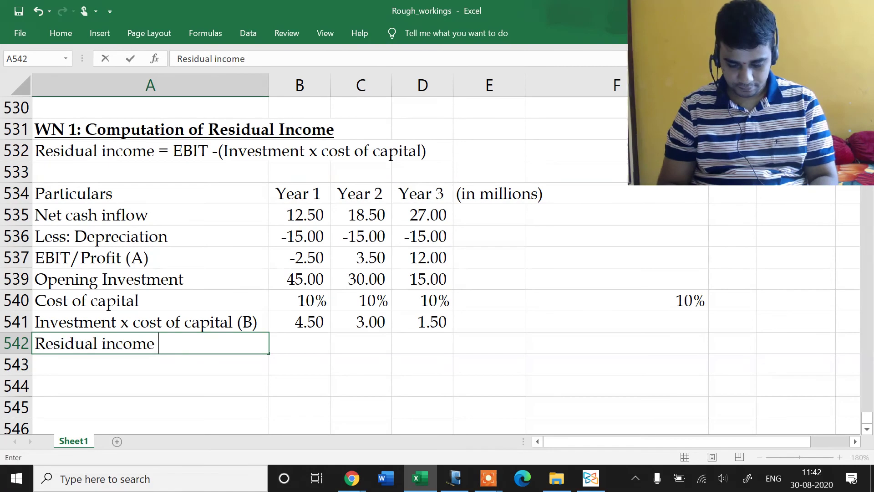
pyautogui.write('(A-B_')
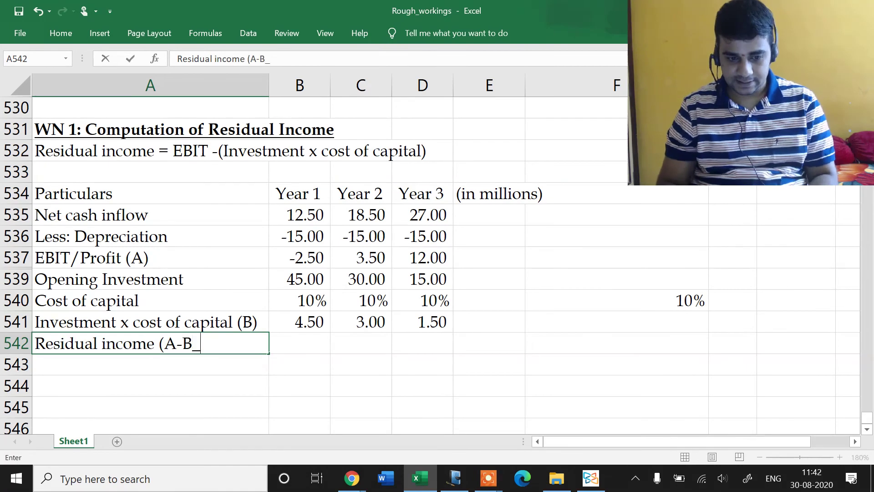
pyautogui.press('Return')
pyautogui.press('Up')
pyautogui.press('F2')
pyautogui.press('BackSpace')
pyautogui.write(')')
pyautogui.hotkey('ctrl', 'Return')
# Make the residual income row A542:D542 bold
pyautogui.hotkey('shift', 'Right')
pyautogui.hotkey('shift', 'Right')
pyautogui.hotkey('shift', 'Right')
pyautogui.hotkey('ctrl', 'b')
# Compute the Year 1 residual income in B542 with the formula =B537-B541
pyautogui.press('Right')
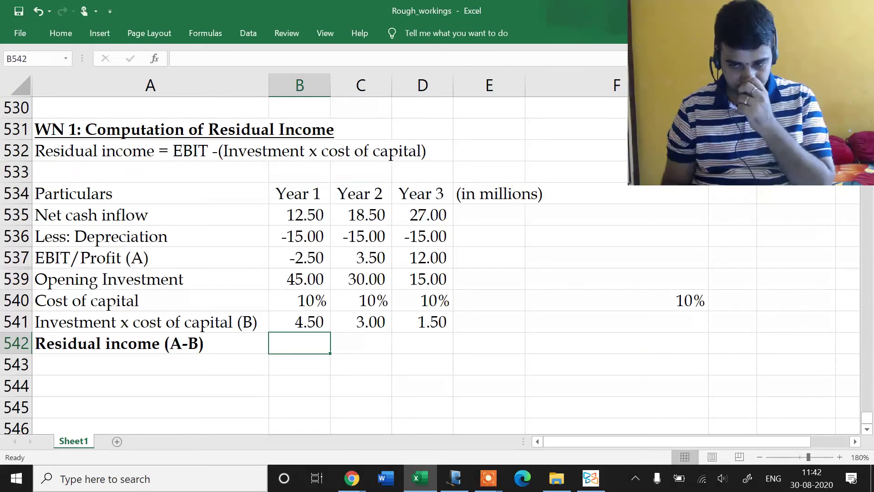
pyautogui.write('=')
pyautogui.press('Up')
pyautogui.press('Up')
pyautogui.press('Up')
pyautogui.press('Up')
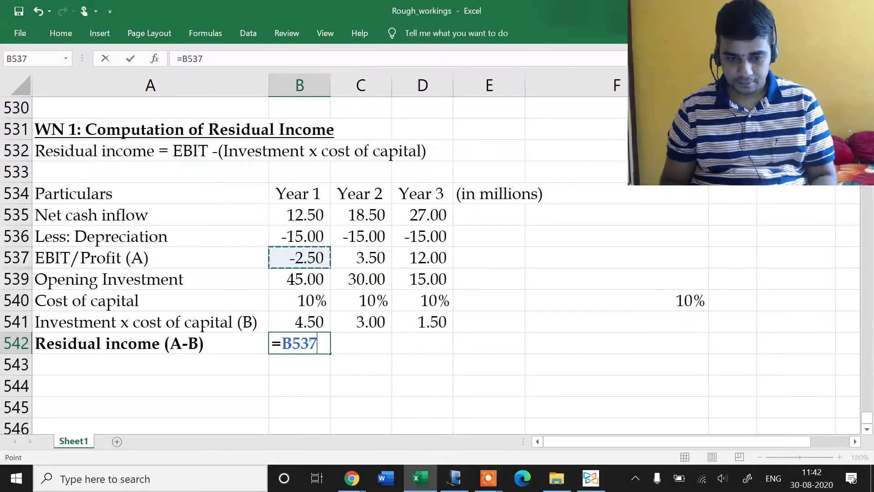
pyautogui.write('-')
pyautogui.press('Up')
pyautogui.press('Return')
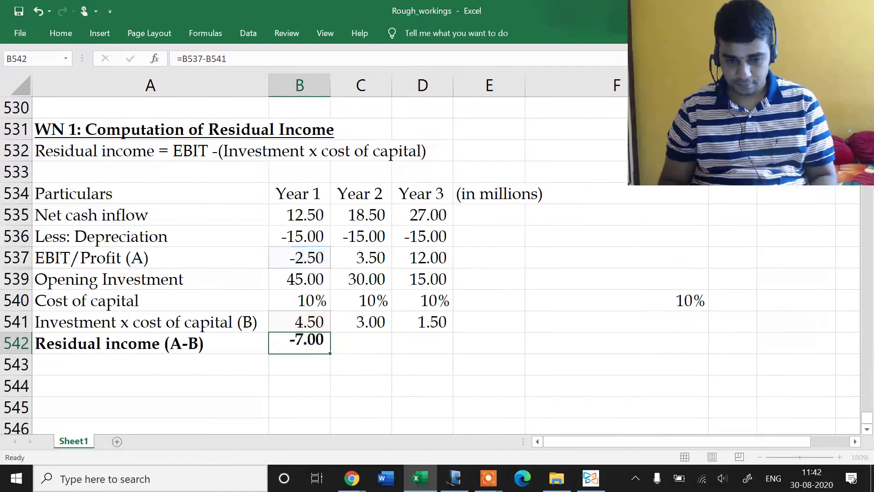
# Fill the residual income formula from B542 across to Year 2 and Year 3 in C542:D542
pyautogui.press('Right')
pyautogui.press('Up')
pyautogui.hotkey('ctrl', 'r')
pyautogui.press('Right')
pyautogui.hotkey('ctrl', 'r')
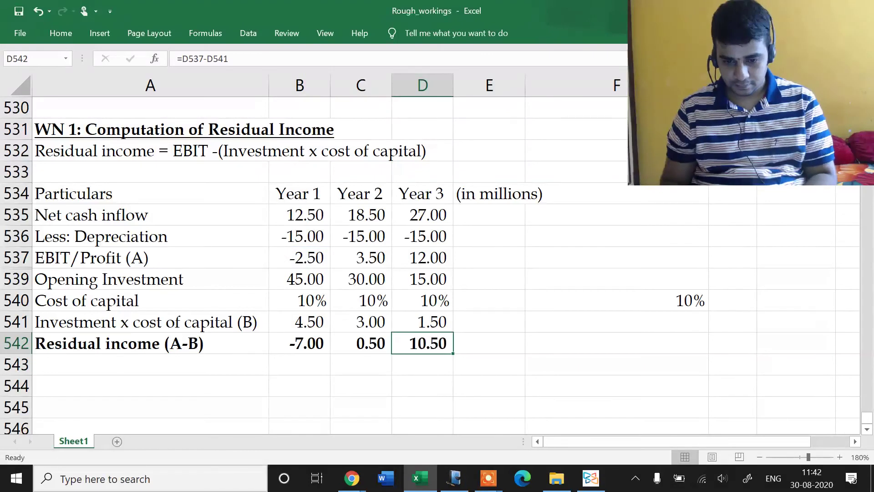
# Apply all borders to the residual income table A534:D542
pyautogui.hotkey('shift', 'Left')
pyautogui.hotkey('shift', 'Left')
pyautogui.hotkey('shift', 'Left')
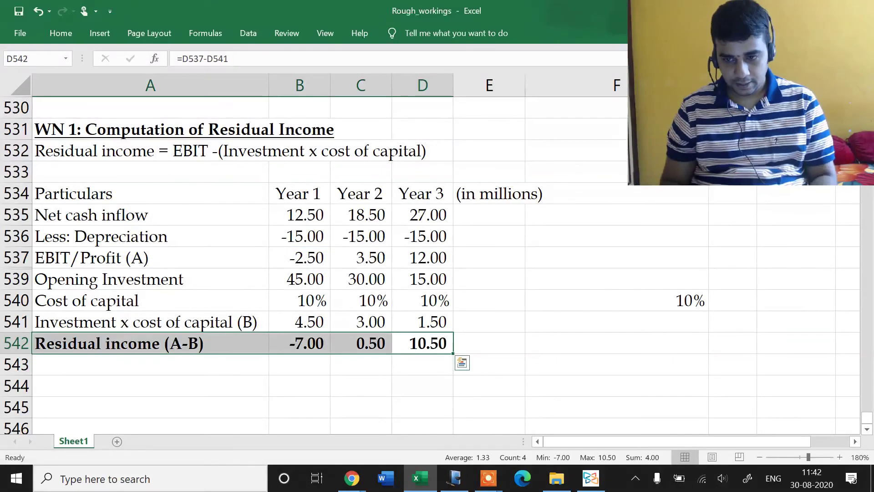
pyautogui.press('Up')
pyautogui.press('Up')
pyautogui.hotkey('ctrl', 'Up')
pyautogui.hotkey('ctrl', 'Left')
pyautogui.hotkey('ctrl', 'shift', 'Right')
pyautogui.hotkey('ctrl', 'shift', 'Down')
pyautogui.hotkey('shift', 'Left')
pyautogui.hotkey('alt', 'h')
pyautogui.press('b')
pyautogui.press('a')
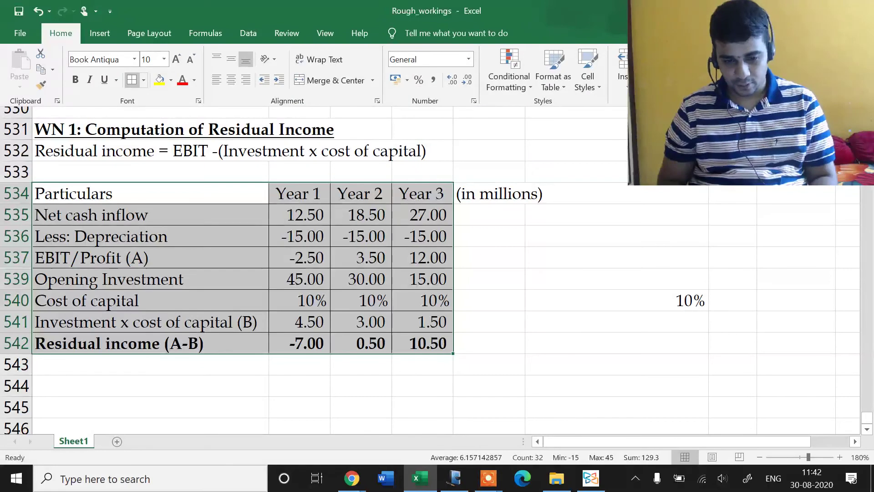
# Make the table's header row A534:D534 bold
pyautogui.click(150, 193)
pyautogui.hotkey('shift', 'Right')
pyautogui.hotkey('shift', 'Right')
pyautogui.hotkey('shift', 'Right')
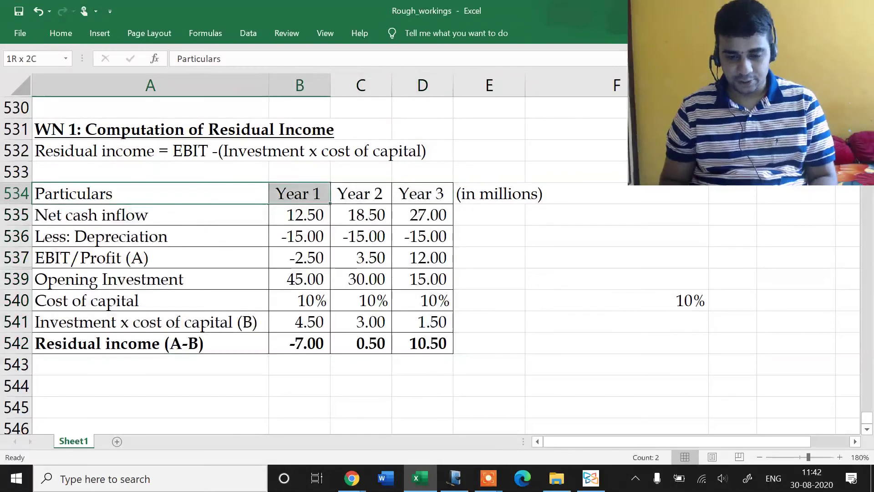
pyautogui.hotkey('ctrl', 'b')
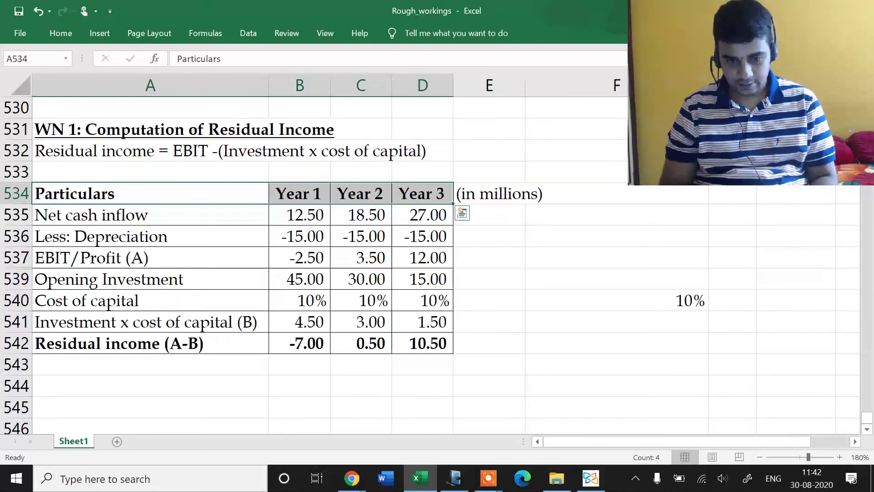
# Review the table's rows from net cash inflow through EBIT/Profit and capital charge down to residual income
pyautogui.press('Down')
pyautogui.press('Down')
pyautogui.press('Down')
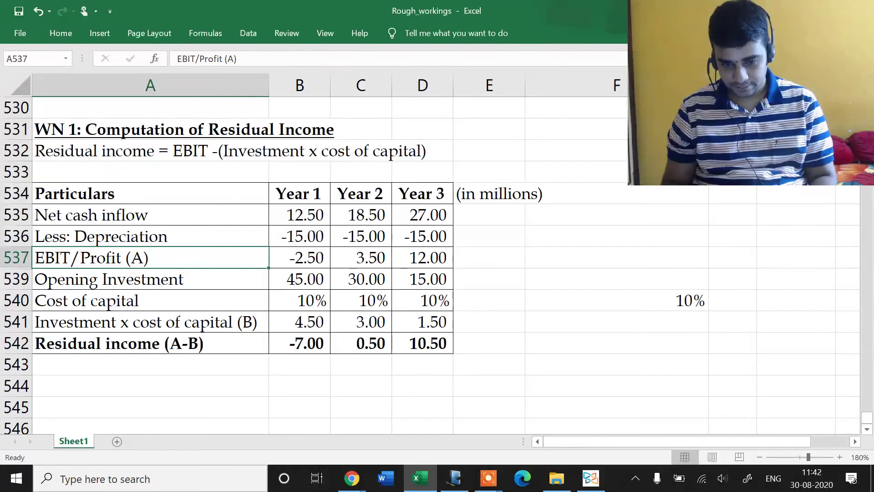
pyautogui.press('Down')
pyautogui.press('Down')
pyautogui.press('Down')
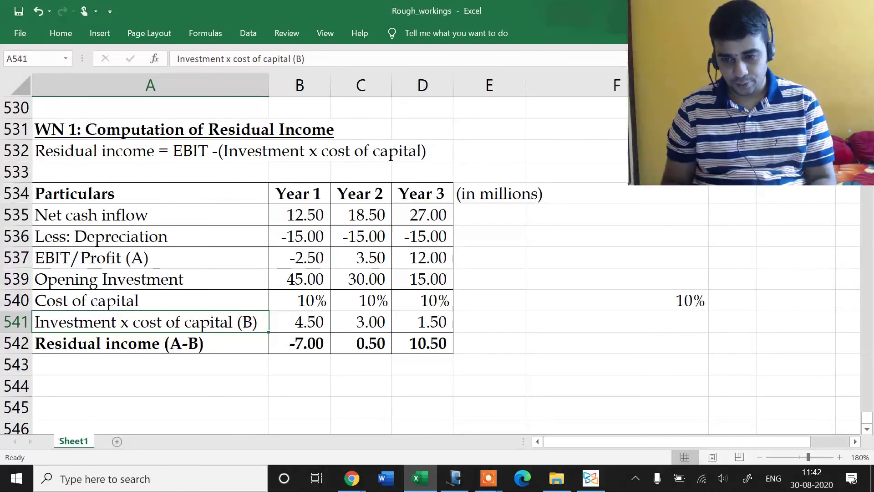
pyautogui.press('Down')
pyautogui.press('Down')
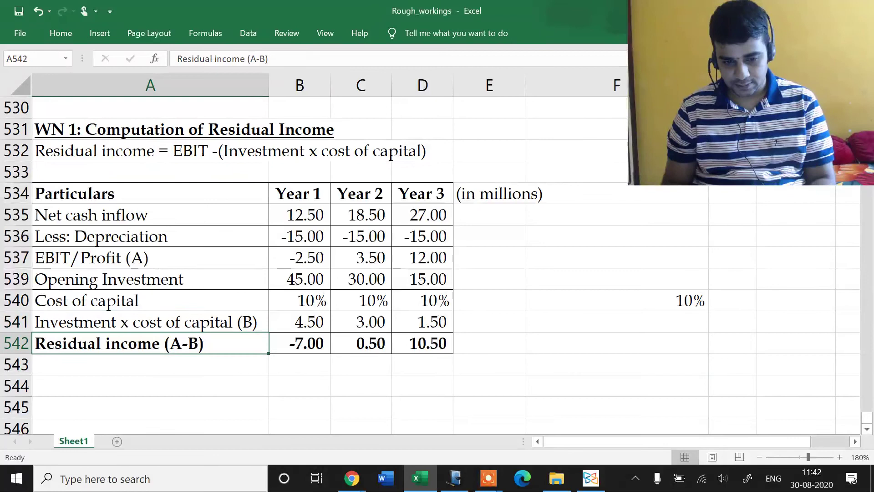
pyautogui.press('Down')
pyautogui.press('Down')
pyautogui.press('Down')
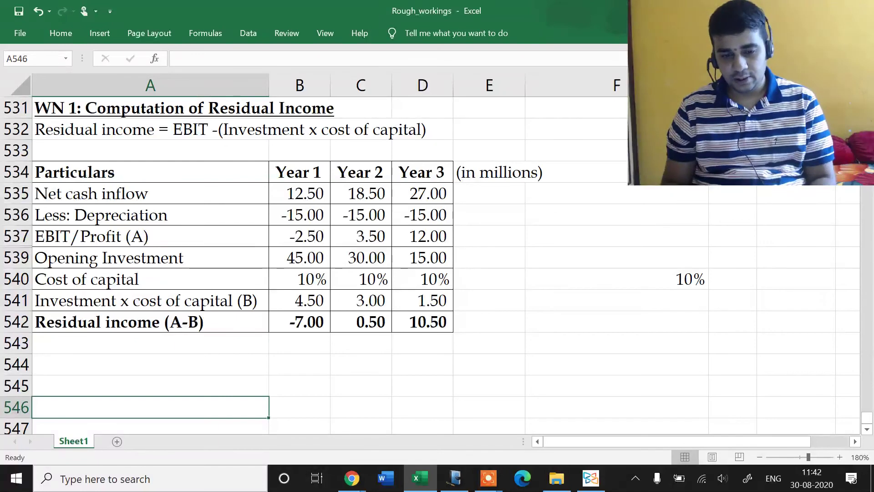
# Add the note "It is assumed that RI is based on opening capital employed" in A544 below the table
pyautogui.press('Up')
pyautogui.press('Up')
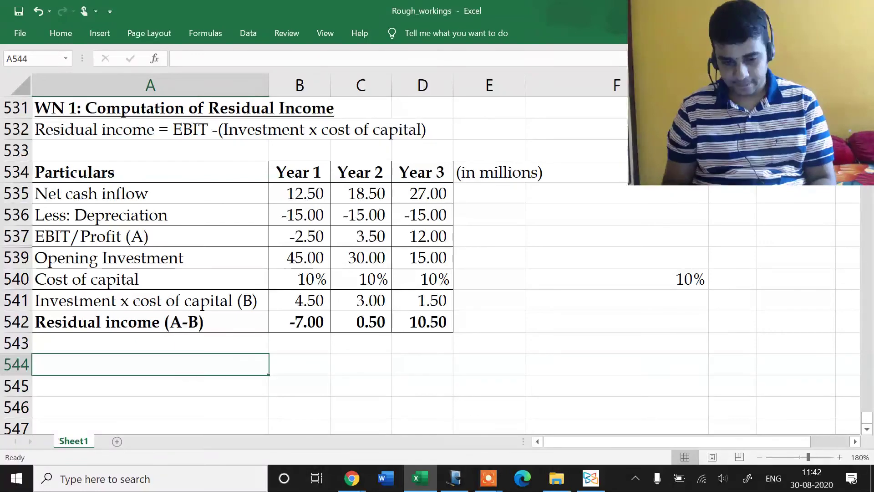
pyautogui.write('It i')
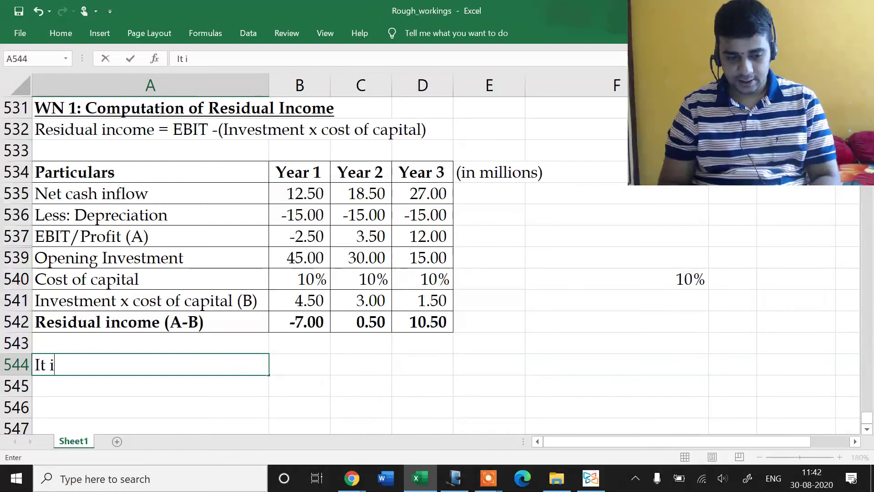
pyautogui.write('s assumed that ')
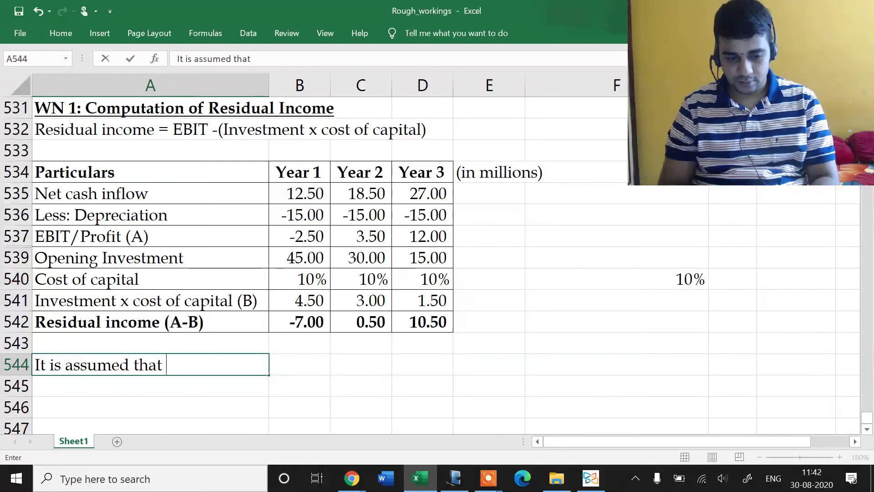
pyautogui.write('RI is based o')
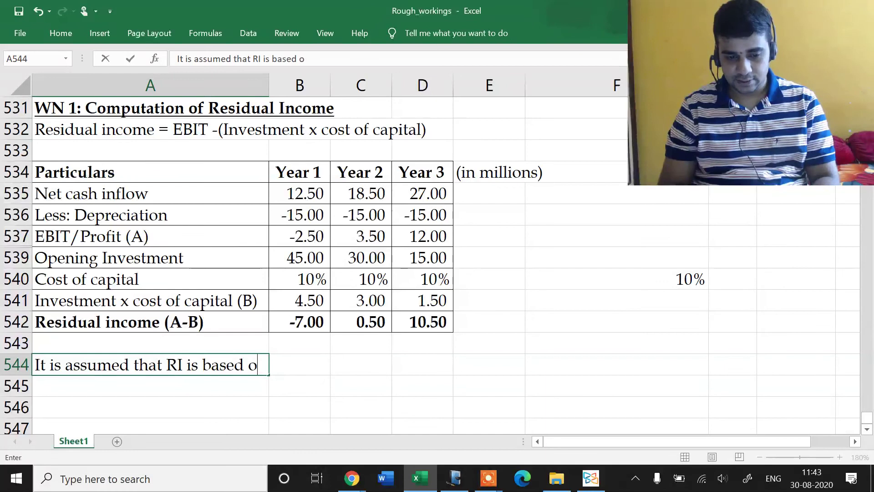
pyautogui.write('n opening ')
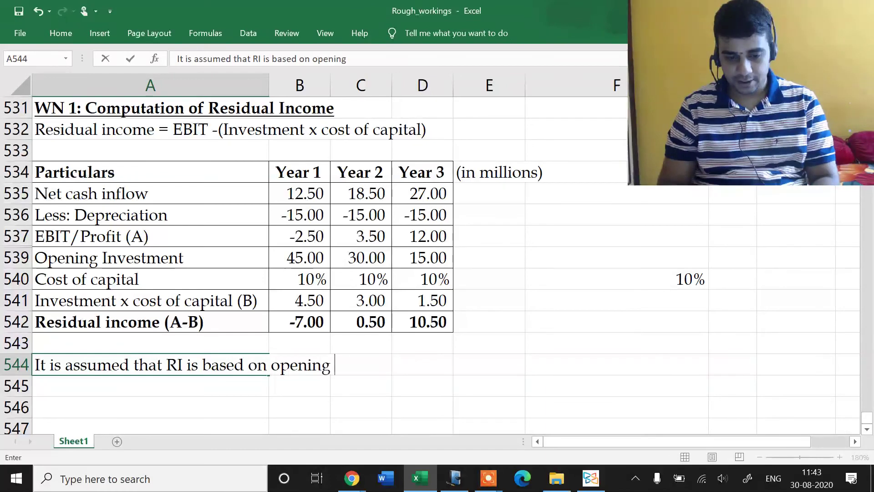
pyautogui.write('capital employed')
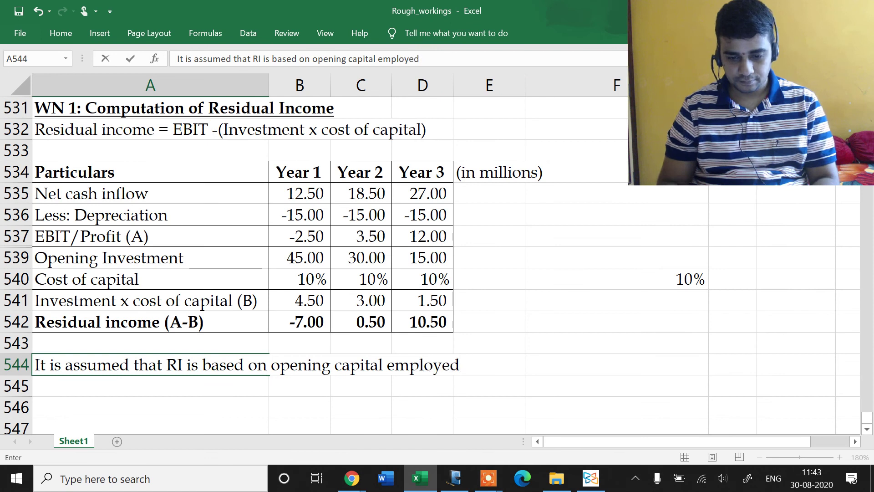
pyautogui.press('Return')
pyautogui.click(150, 407)
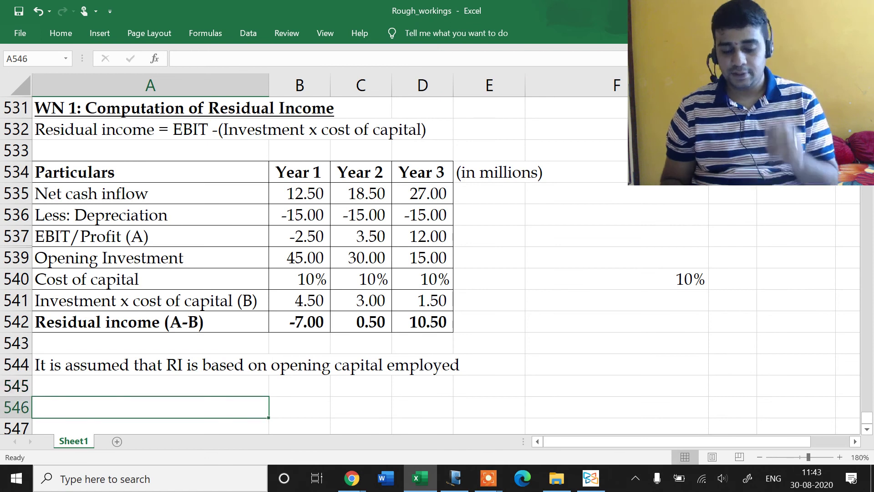
# Examine the residual income row across the three years and the table figures behind it
pyautogui.press('Down')
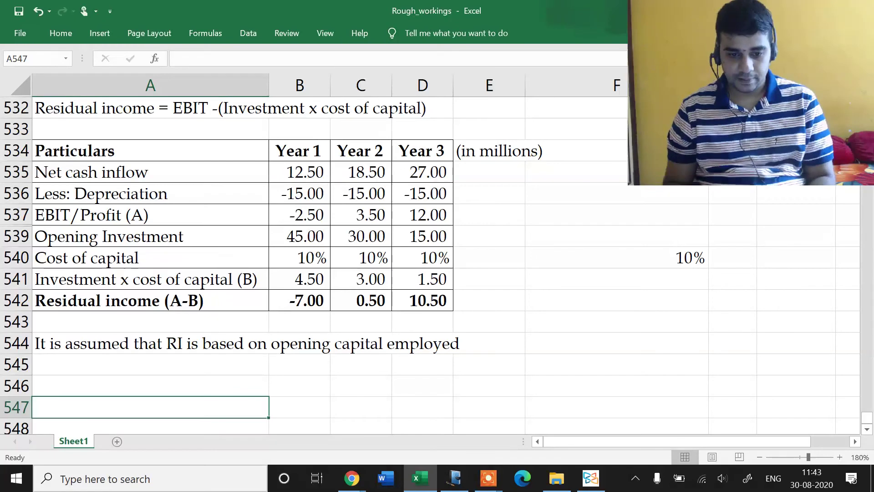
pyautogui.click(299, 301)
pyautogui.moveTo(330, 311); pyautogui.dragTo(448, 302)
pyautogui.click(151, 301)
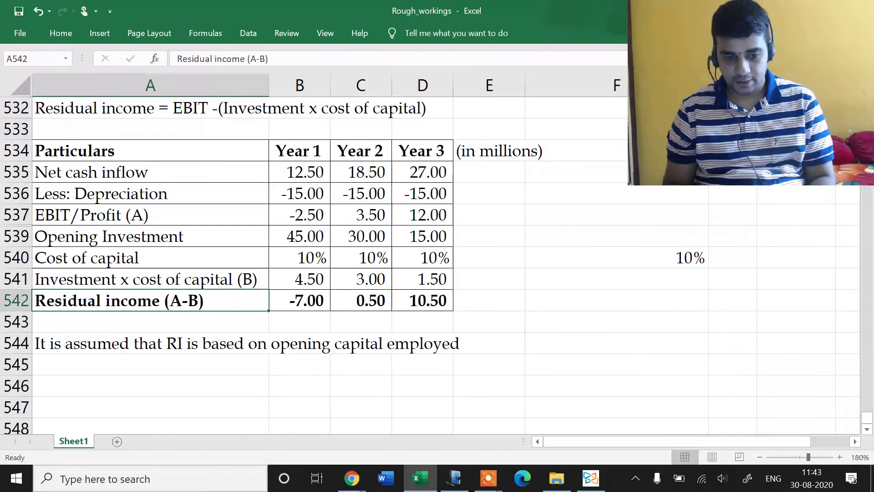
pyautogui.moveTo(299, 150); pyautogui.dragTo(451, 298)
pyautogui.moveTo(151, 150); pyautogui.dragTo(151, 302)
pyautogui.moveTo(300, 151); pyautogui.dragTo(423, 151)
pyautogui.moveTo(300, 172); pyautogui.dragTo(428, 299)
# Examine the Year 1 net cash inflow, depreciation, profit and residual income against the other years
pyautogui.click(300, 172)
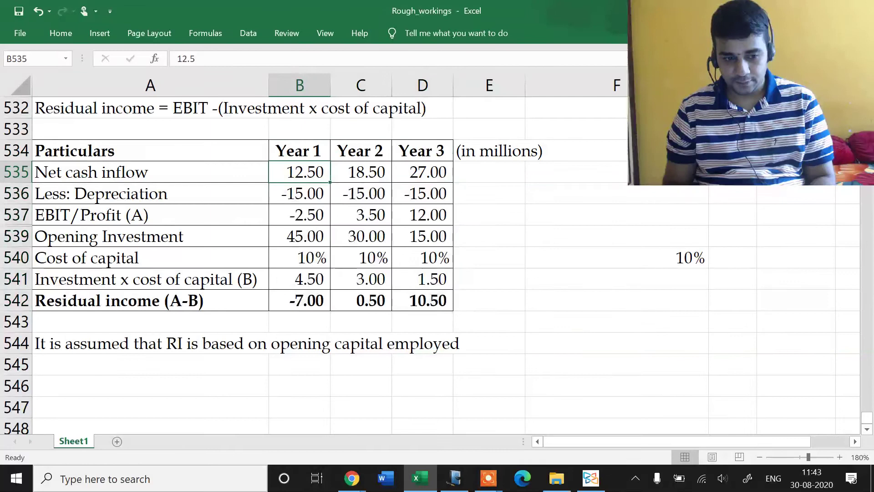
pyautogui.click(300, 193)
pyautogui.click(300, 214)
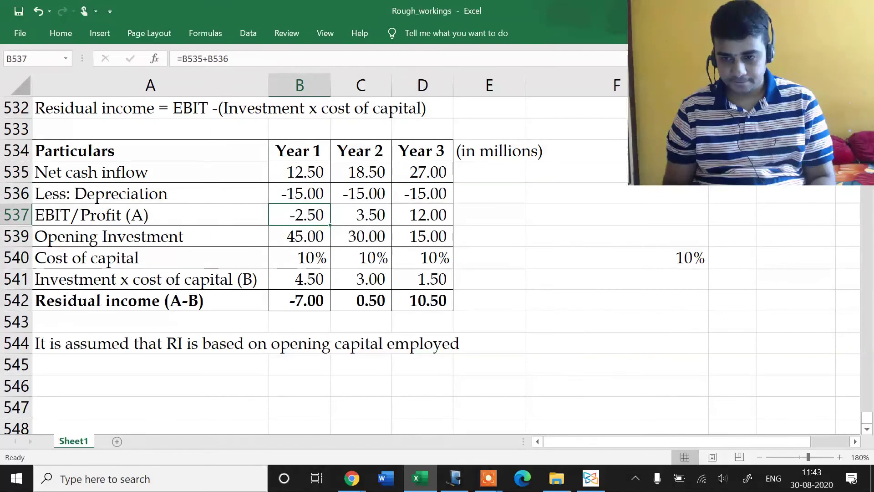
pyautogui.press('Up')
pyautogui.press('Up')
pyautogui.press('Up')
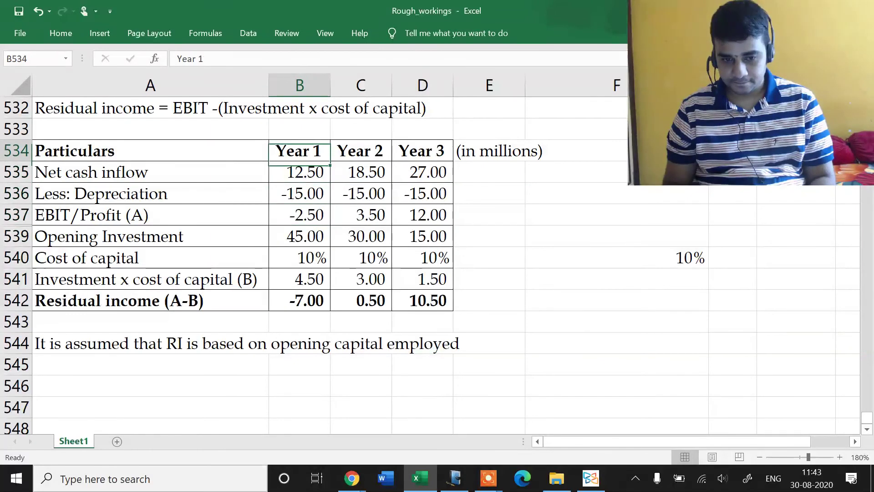
pyautogui.hotkey('shift', 'Right')
pyautogui.hotkey('shift', 'Right')
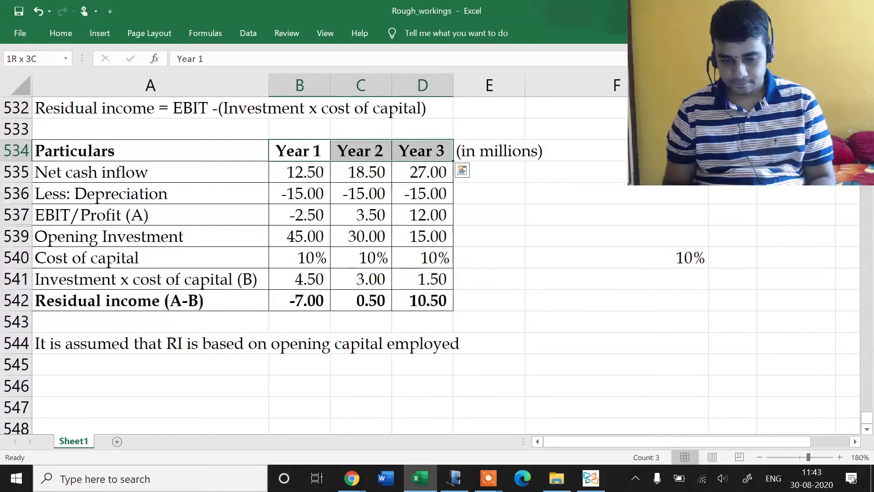
pyautogui.hotkey('ctrl', 'shift', 'Down')
pyautogui.press('Down')
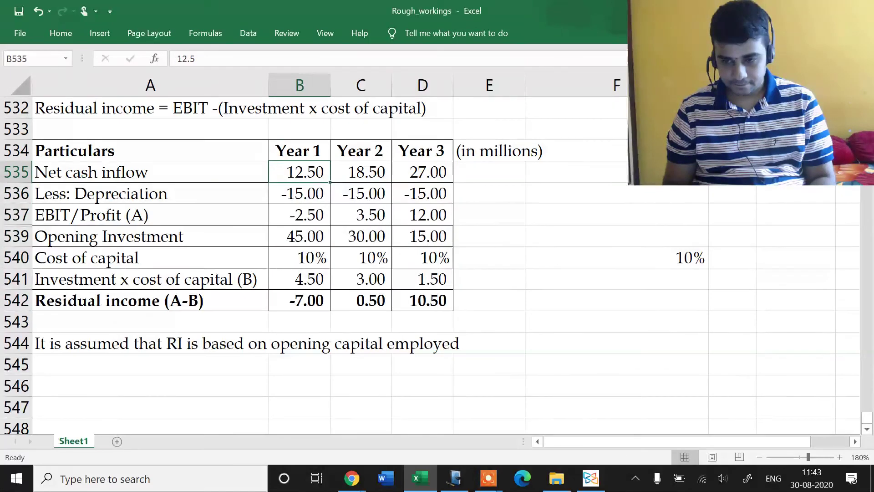
pyautogui.hotkey('ctrl', 'Down')
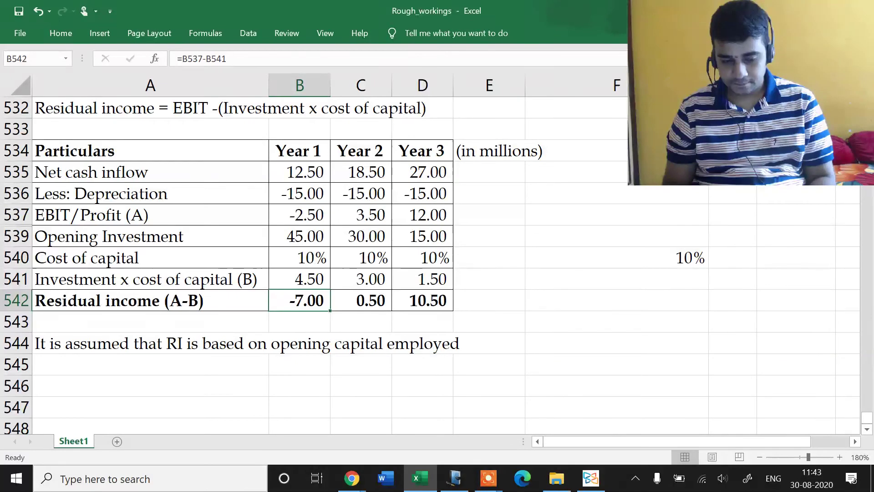
pyautogui.click(150, 301)
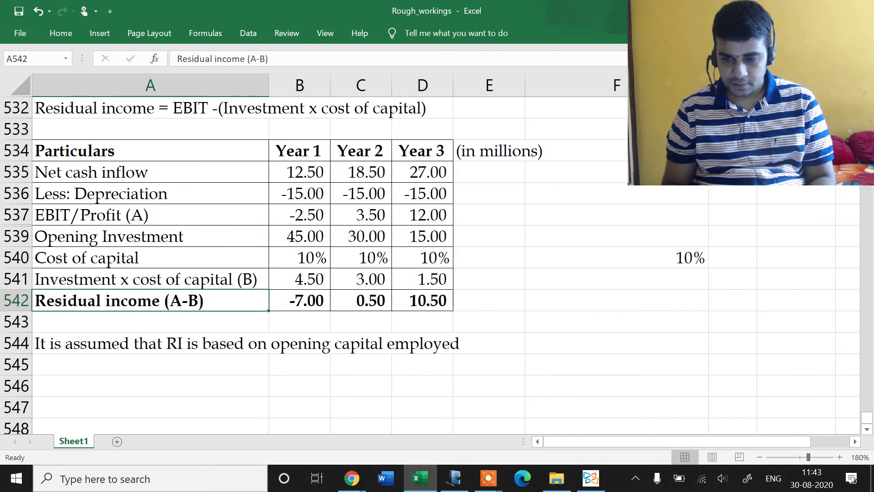
pyautogui.click(299, 300)
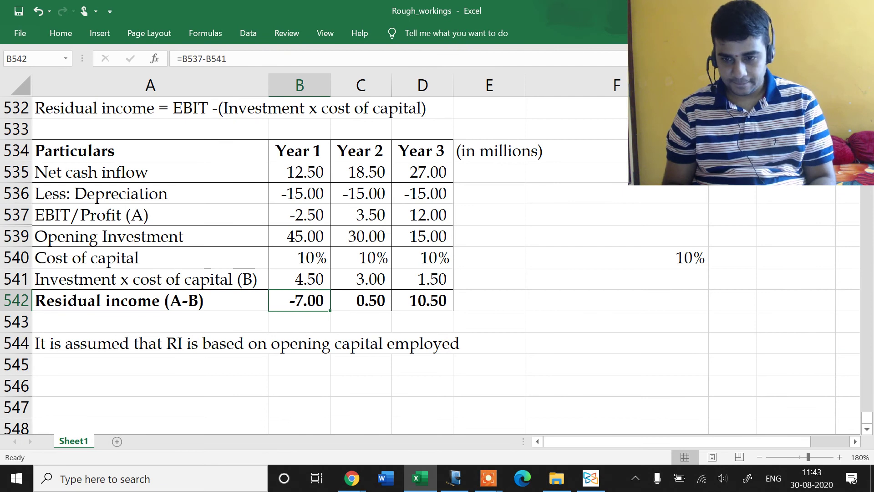
pyautogui.press('Down')
pyautogui.press('Down')
pyautogui.press('Down')
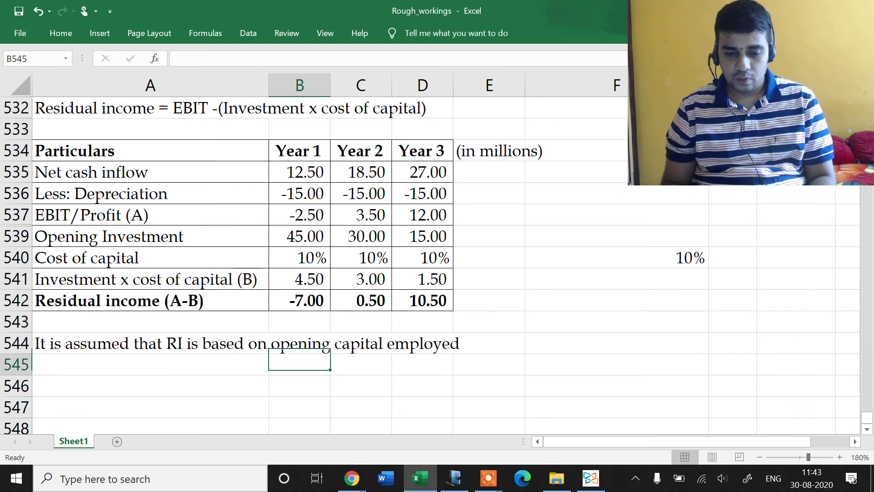
# Switch to the problem PDF and circle the short-term performance evaluation wording of the bonus scheme in point (4)
pyautogui.hotkey('alt', 'Tab')
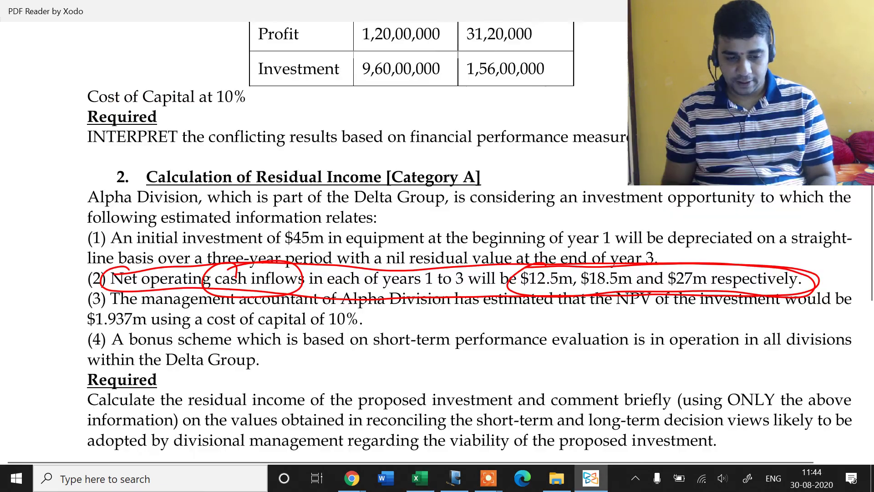
pyautogui.scroll(-1, 437, 241)
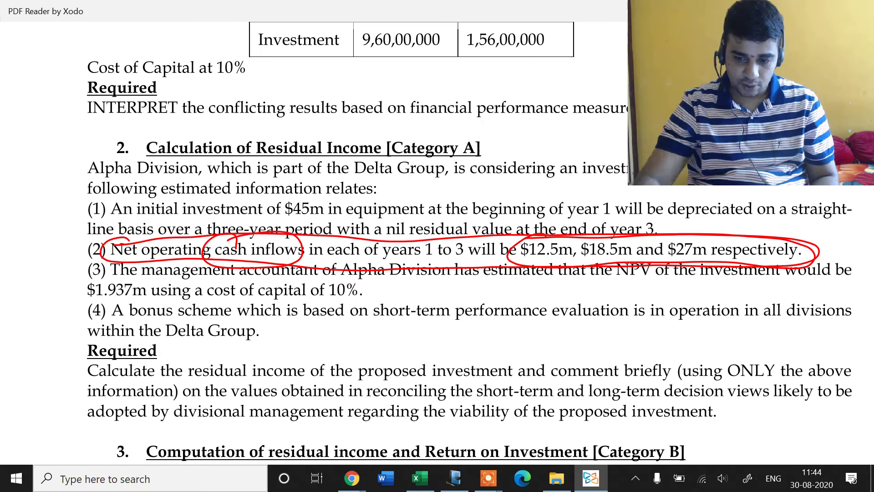
pyautogui.moveTo(357, 319)
pyautogui.mouseDown()
pyautogui.moveTo(720, 322)
pyautogui.moveTo(697, 294)
pyautogui.moveTo(396, 294)
pyautogui.moveTo(352, 320)
pyautogui.mouseUp()
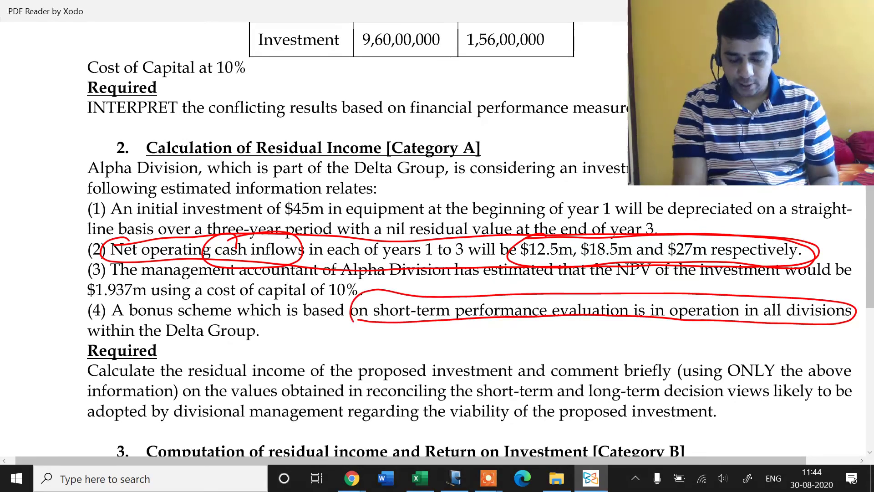
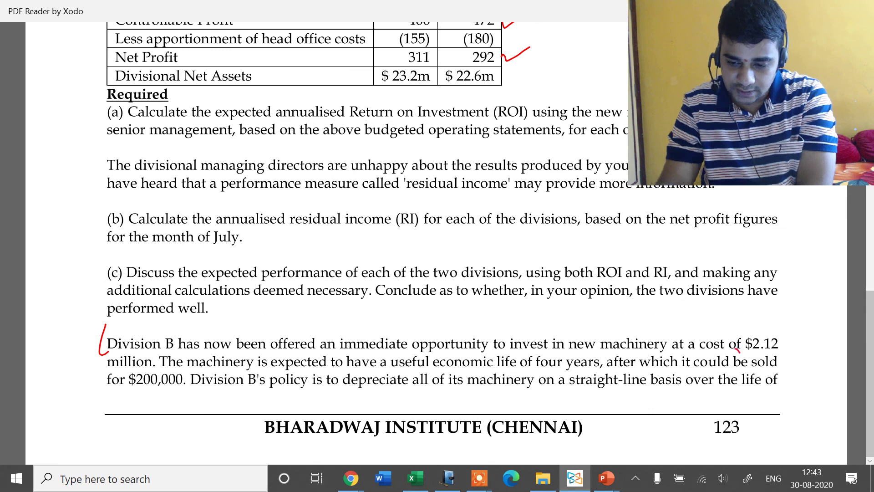
# Circle Division B's $2.12 million machinery cost and the 8.5% increase in contribution per month in the PDF
pyautogui.moveTo(93, 363); pyautogui.dragTo(106, 354)
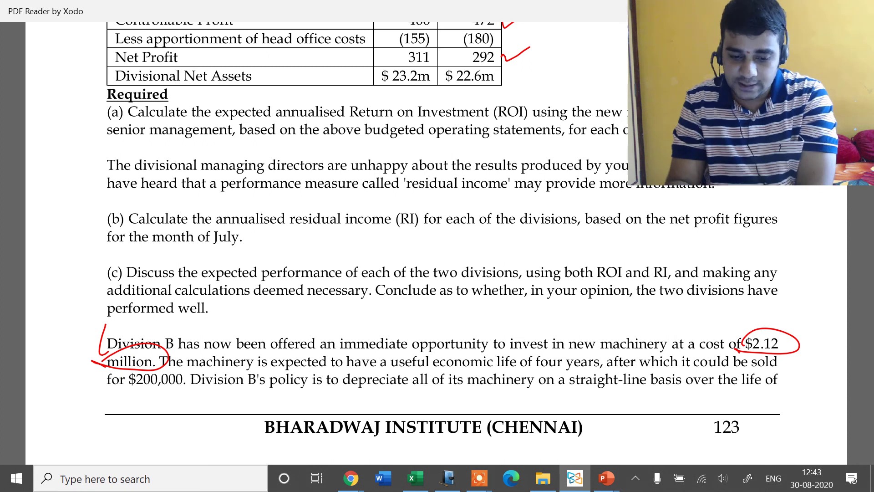
pyautogui.press('pagedown')
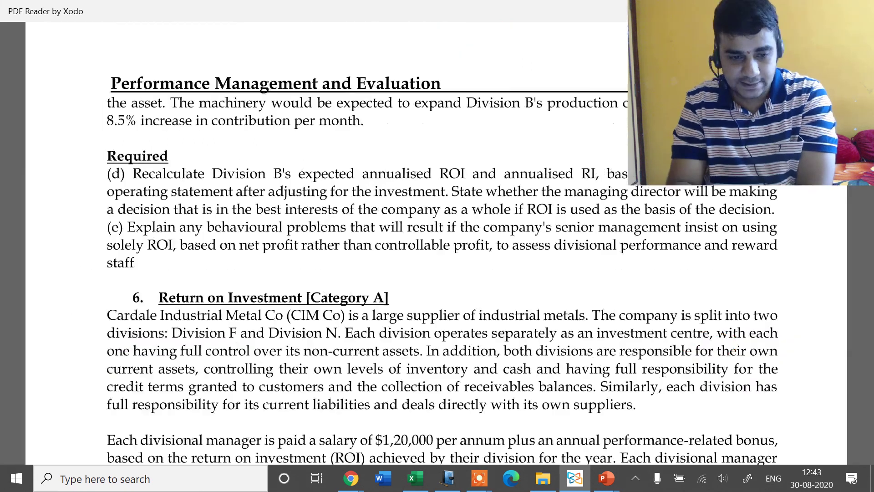
pyautogui.hscroll(3, 401, 273)
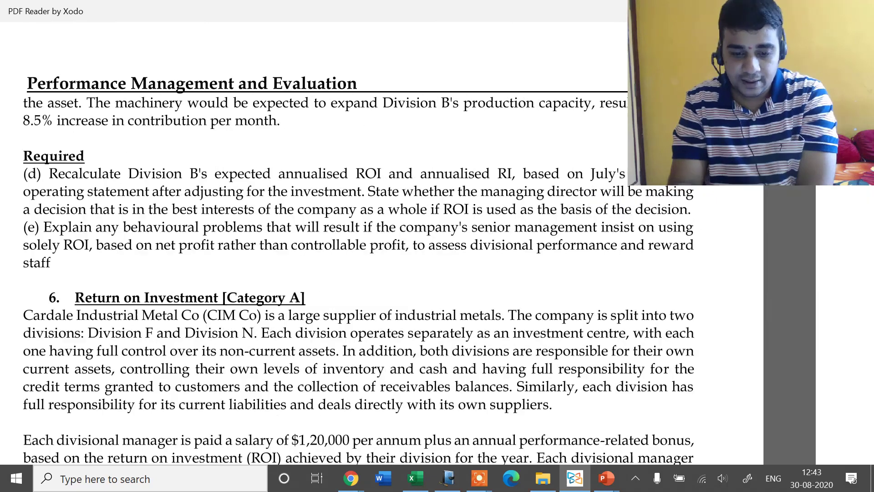
pyautogui.hscroll(-3, 400, 274)
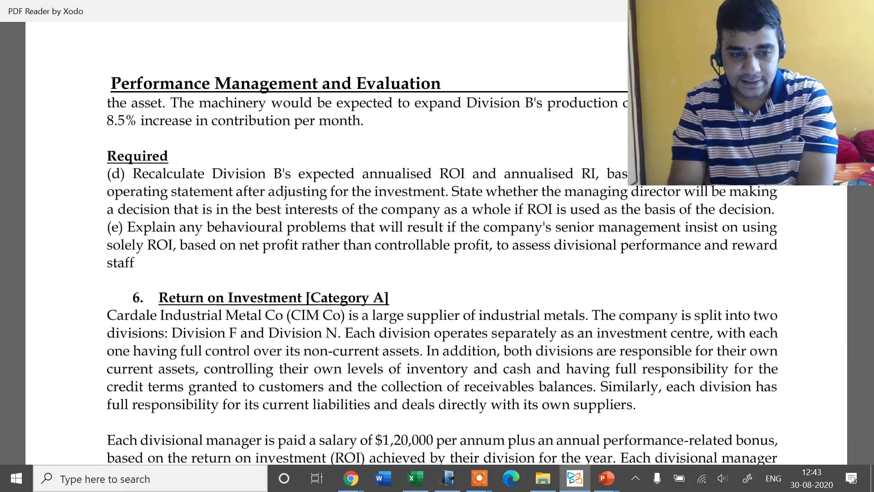
pyautogui.moveTo(91, 138)
pyautogui.mouseDown()
pyautogui.moveTo(289, 140)
pyautogui.moveTo(275, 110)
pyautogui.moveTo(85, 123)
pyautogui.mouseUp()
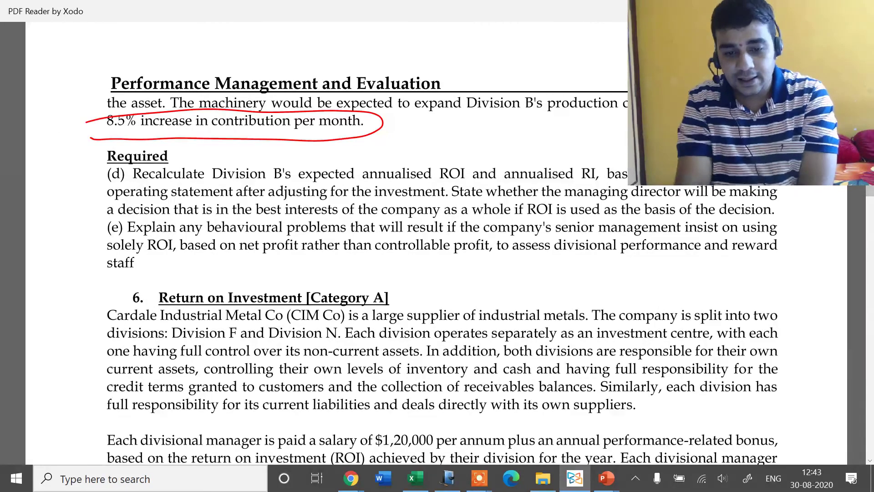
# Mark "annualised ROI", "best interests of the company as a whole" and "if ROI is used as the basis of the decision" in requirement (d)
pyautogui.moveTo(360, 182)
pyautogui.mouseDown()
pyautogui.moveTo(473, 187)
pyautogui.moveTo(380, 153)
pyautogui.moveTo(359, 172)
pyautogui.mouseUp()
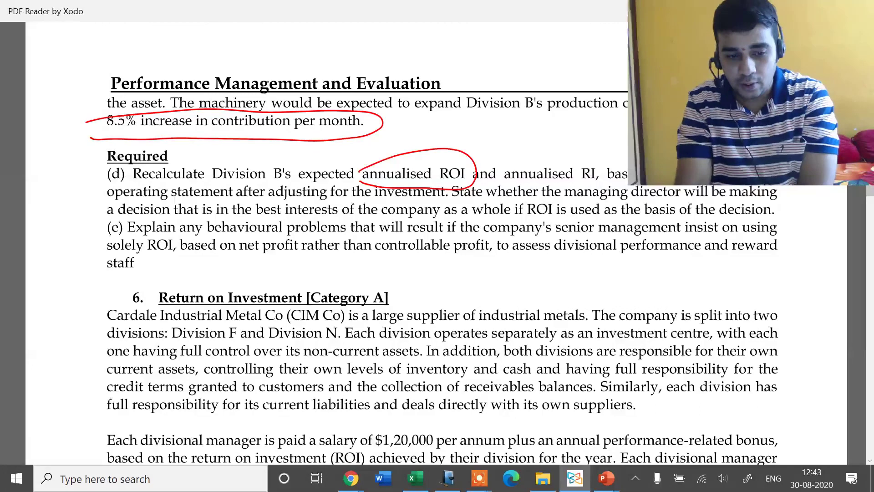
pyautogui.hscroll(5, 319, 273)
pyautogui.hscroll(-2, 318, 273)
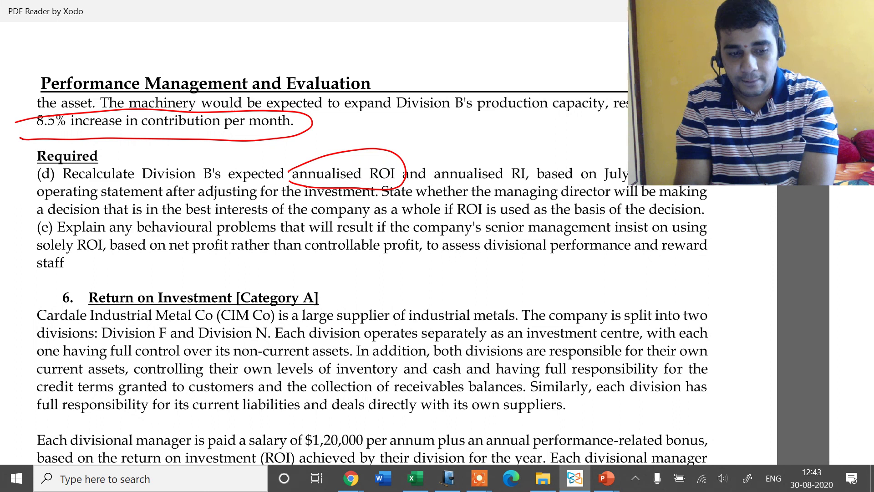
pyautogui.hscroll(2, 319, 273)
pyautogui.hscroll(-4, 319, 273)
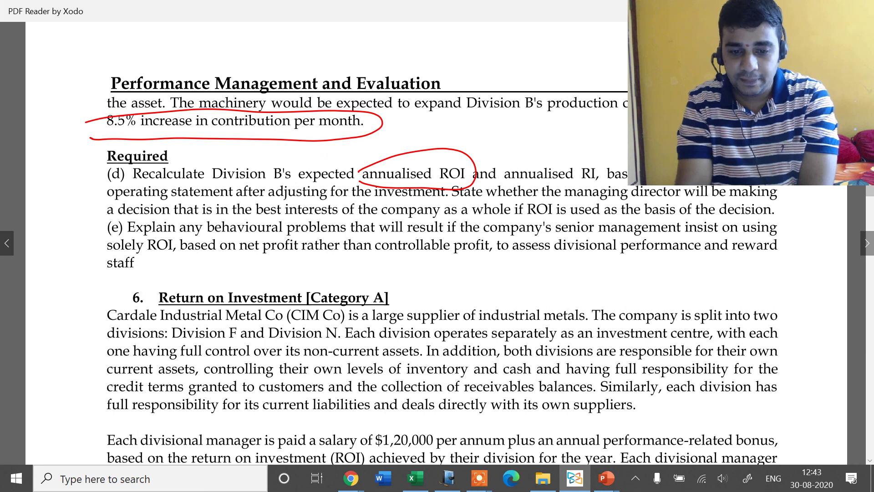
pyautogui.moveTo(254, 218)
pyautogui.mouseDown()
pyautogui.moveTo(726, 219)
pyautogui.moveTo(693, 200)
pyautogui.moveTo(507, 203)
pyautogui.moveTo(497, 218)
pyautogui.mouseUp()
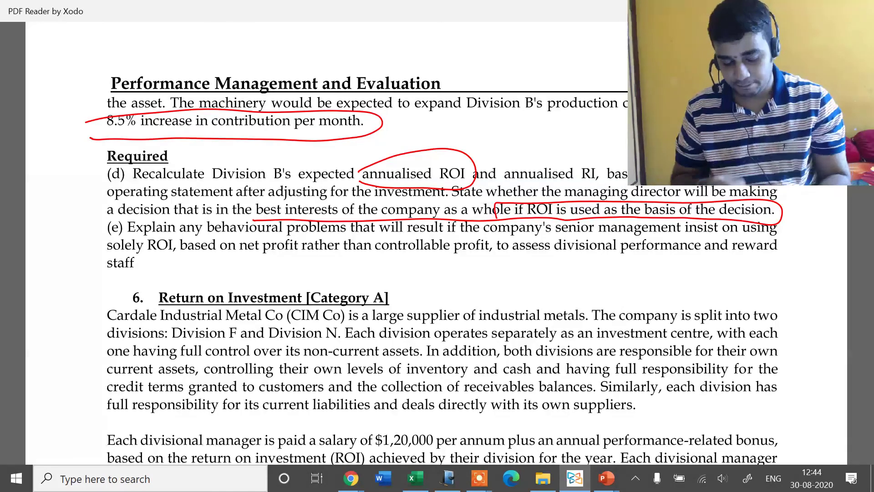
# Switch to the Rough_workings workbook and enter the heading "Computataion of new ROI and RI with investment" in A603
pyautogui.hotkey('alt', 'Tab')
pyautogui.hotkey('alt', 'Tab')
pyautogui.press('Down')
pyautogui.press('Down')
pyautogui.press('Down')
pyautogui.press('Down')
pyautogui.press('Down')
pyautogui.press('Down')
pyautogui.press('Down')
pyautogui.press('Down')
pyautogui.press('Down')
pyautogui.press('Down')
pyautogui.press('Down')
pyautogui.press('Down')
pyautogui.press('Down')
pyautogui.press('Down')
pyautogui.press('Down')
pyautogui.press('Down')
pyautogui.press('Down')
pyautogui.press('Down')
pyautogui.press('Down')
pyautogui.press('Down')
pyautogui.press('Left')
pyautogui.press('Left')
pyautogui.press('Up')
pyautogui.press('Up')
pyautogui.press('Up')
pyautogui.press('Up')
pyautogui.press('Up')
pyautogui.press('Up')
pyautogui.press('Up')
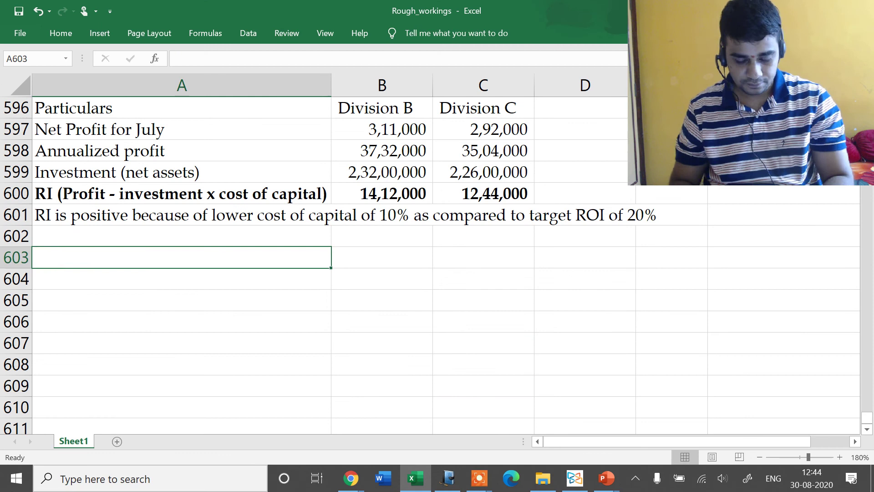
pyautogui.write('Computaion')
pyautogui.press('BackSpace')
pyautogui.press('BackSpace')
pyautogui.press('BackSpace')
pyautogui.write('t')
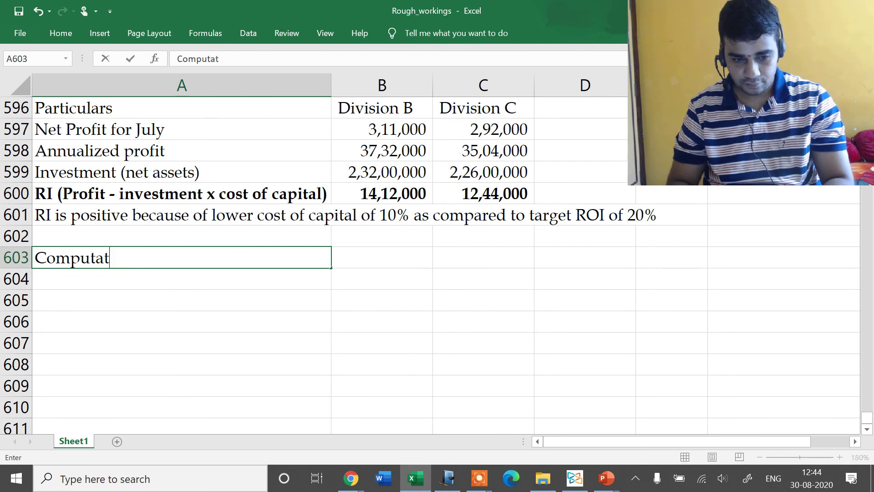
pyautogui.write('aion of new ROI and RI with investment')
pyautogui.press('Return')
# Make the new heading in A603 bold and underlined
pyautogui.click(182, 257)
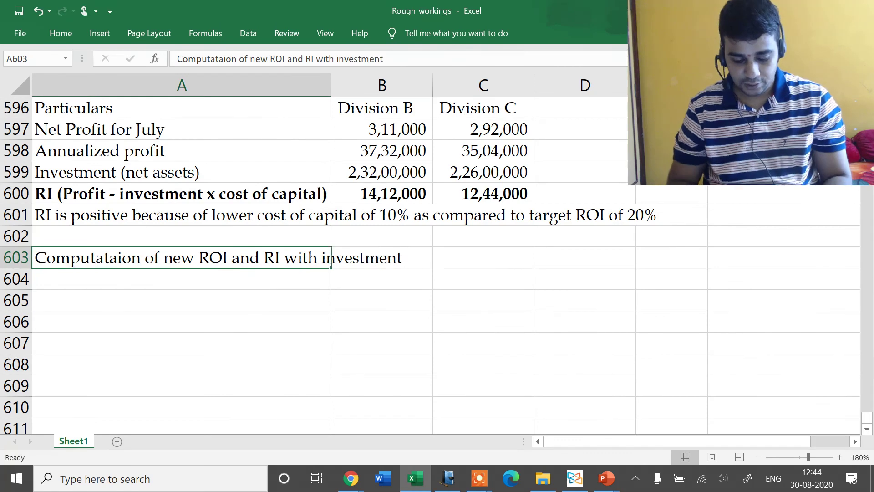
pyautogui.hotkey('ctrl', 'b')
pyautogui.hotkey('ctrl', 'u')
# Copy the Division B part of the ROI table, A589:B593, to A604 below the new heading
pyautogui.press('Up')
pyautogui.press('Up')
pyautogui.press('Up')
pyautogui.press('Up')
pyautogui.press('Up')
pyautogui.press('Up')
pyautogui.press('Up')
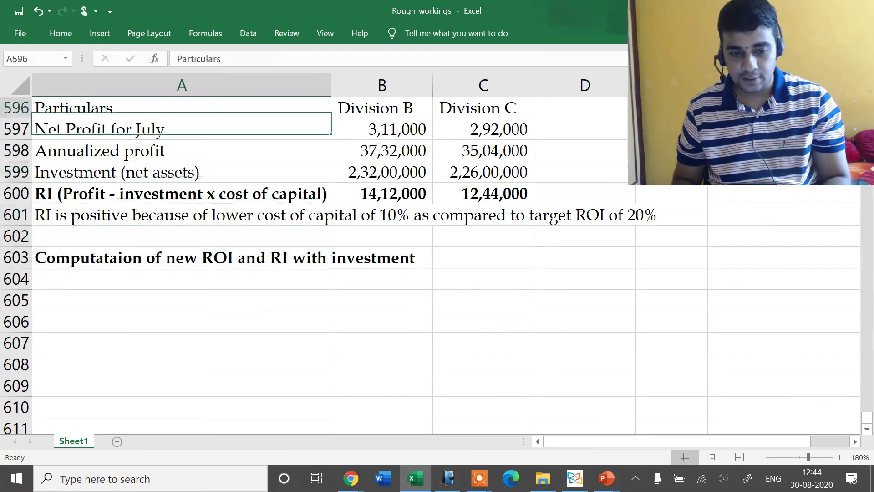
pyautogui.press('Up')
pyautogui.press('Up')
pyautogui.press('Up')
pyautogui.press('Up')
pyautogui.press('Up')
pyautogui.press('Up')
pyautogui.press('Up')
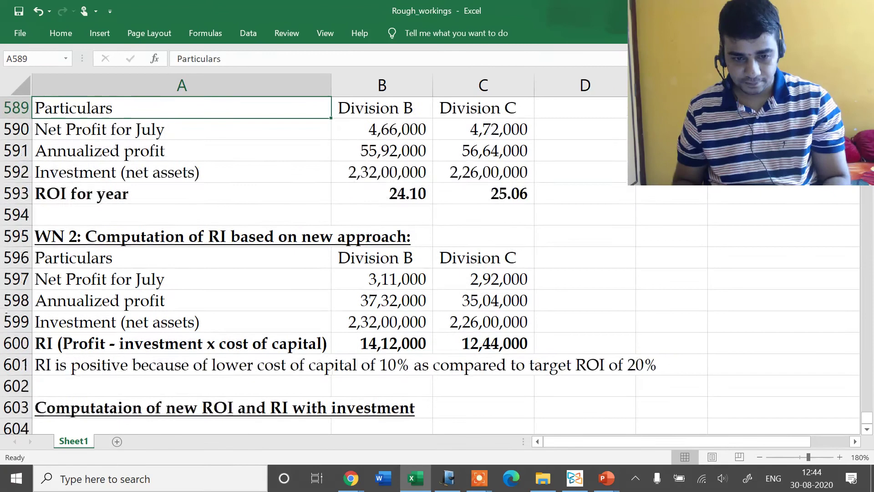
pyautogui.hotkey('shift', 'Right')
pyautogui.hotkey('shift', 'Down')
pyautogui.hotkey('shift', 'Down')
pyautogui.hotkey('shift', 'Down')
pyautogui.hotkey('shift', 'Down')
pyautogui.hotkey('ctrl', 'c')
pyautogui.press('Down')
pyautogui.press('Down')
pyautogui.press('Down')
pyautogui.press('Down')
pyautogui.press('Down')
pyautogui.press('Down')
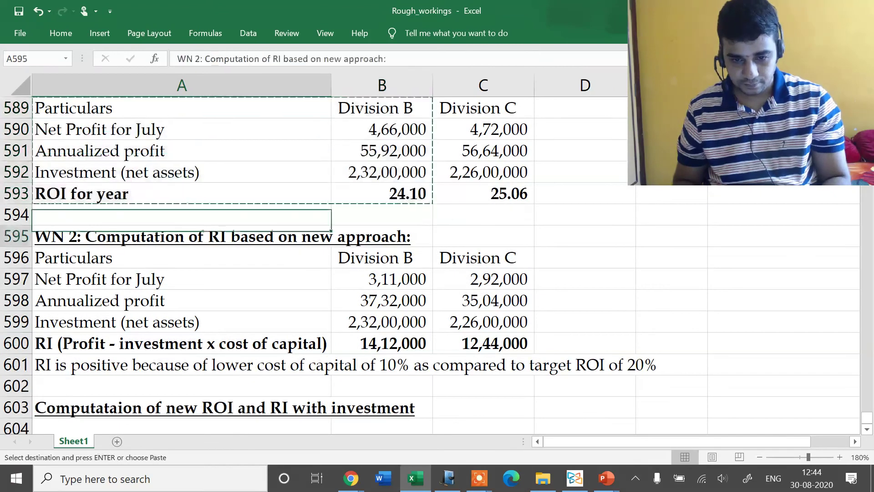
pyautogui.press('Down')
pyautogui.press('Down')
pyautogui.press('Down')
pyautogui.press('Down')
pyautogui.press('Down')
pyautogui.press('Down')
pyautogui.press('Down')
pyautogui.press('Down')
pyautogui.press('Down')
pyautogui.press('Down')
pyautogui.press('Down')
pyautogui.press('Down')
pyautogui.press('Down')
pyautogui.press('Down')
pyautogui.press('Down')
pyautogui.press('Up')
pyautogui.press('Up')
pyautogui.press('Up')
pyautogui.press('Up')
pyautogui.press('Up')
pyautogui.press('Up')
pyautogui.hotkey('ctrl', 'v')
# Clear Division B's net profit for July in B605 and investment in B607 of the pasted table
pyautogui.press('Right')
pyautogui.press('Down')
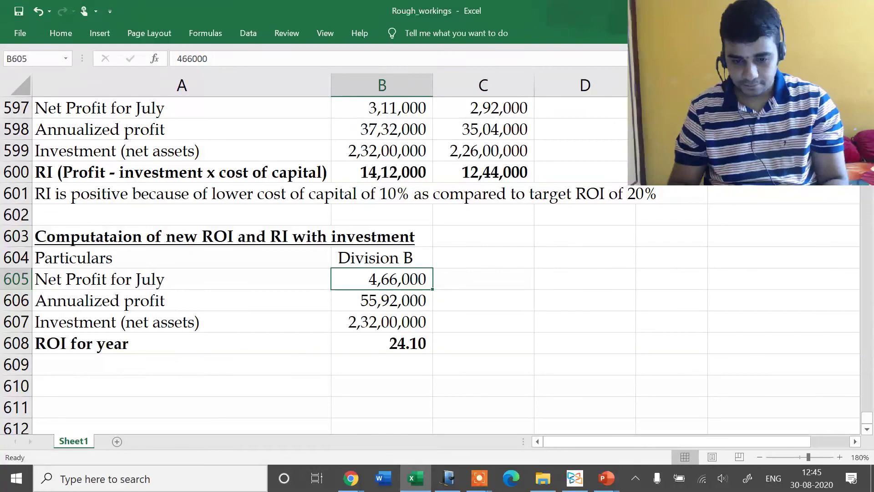
pyautogui.press('Delete')
pyautogui.press('Down')
pyautogui.press('Down')
pyautogui.press('Delete')
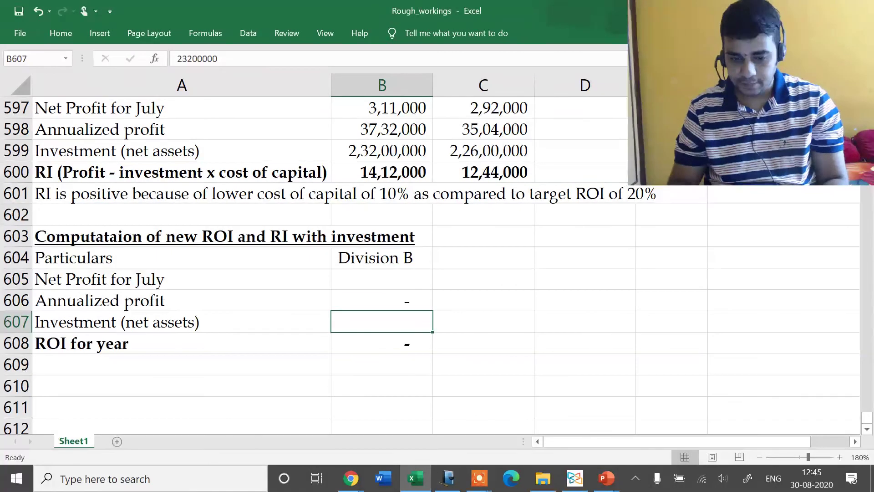
pyautogui.press('Up')
pyautogui.press('Up')
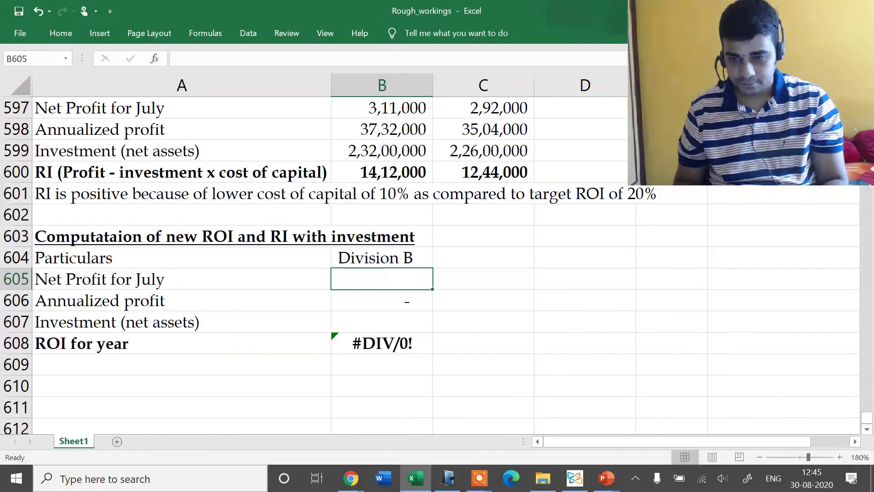
# Look up Division B's net assets in the PDF and enter =232000000+2120000 as the investment in B607
pyautogui.hotkey('alt', 'Tab')
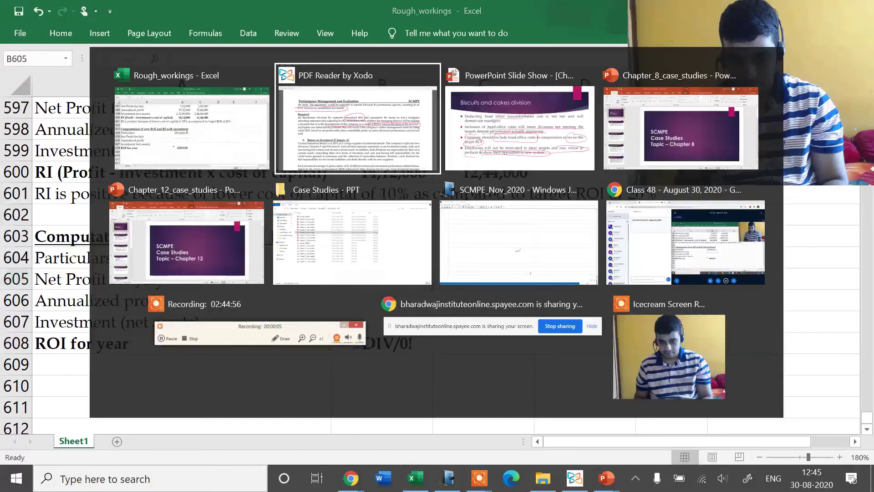
pyautogui.scroll(10, 437, 243)
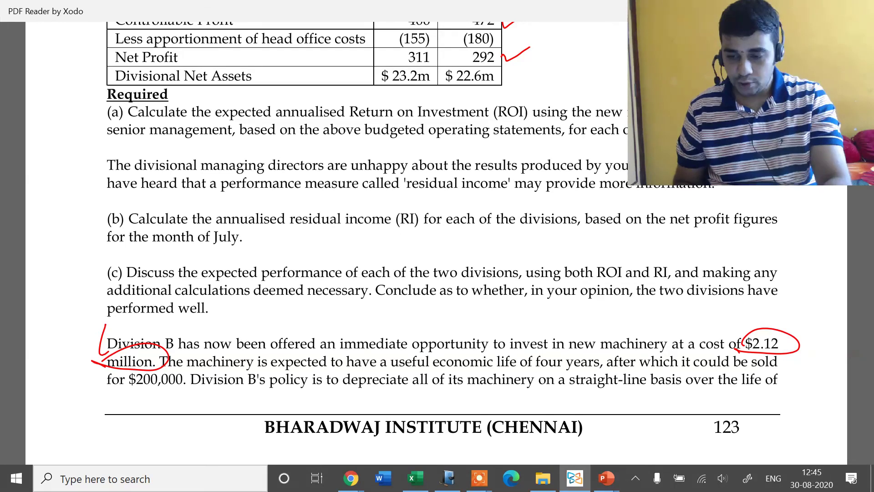
pyautogui.scroll(5, 437, 241)
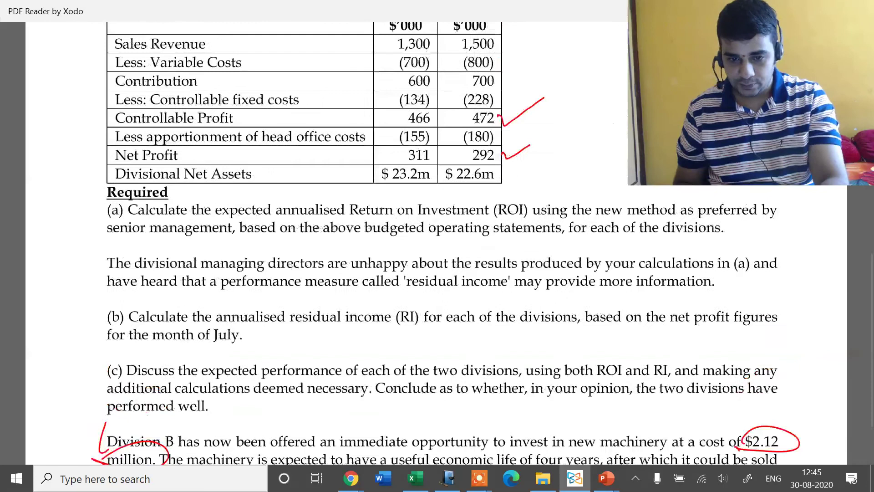
pyautogui.hotkey('alt', 'Tab')
pyautogui.press('Down')
pyautogui.press('Down')
pyautogui.write('=2')
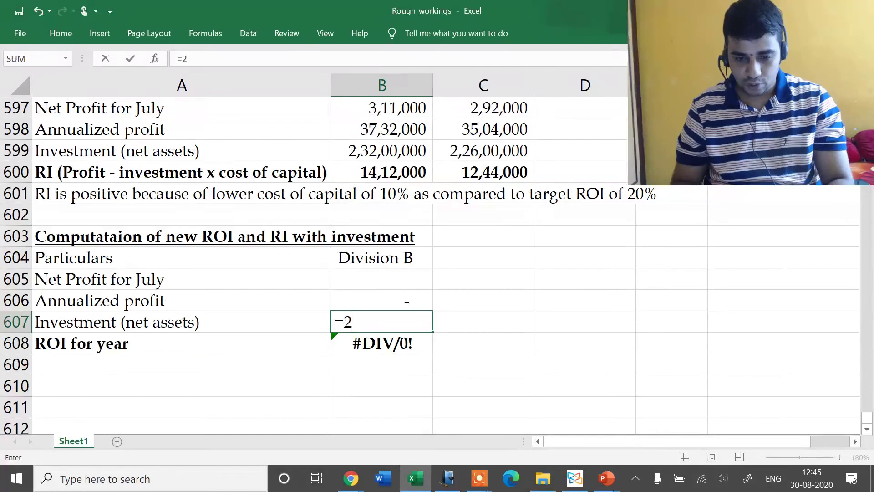
pyautogui.write('320')
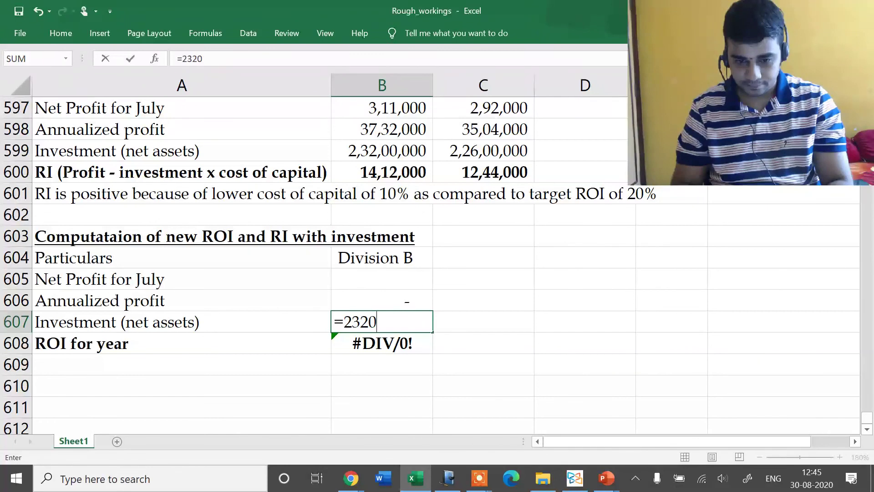
pyautogui.write('00000+2120000')
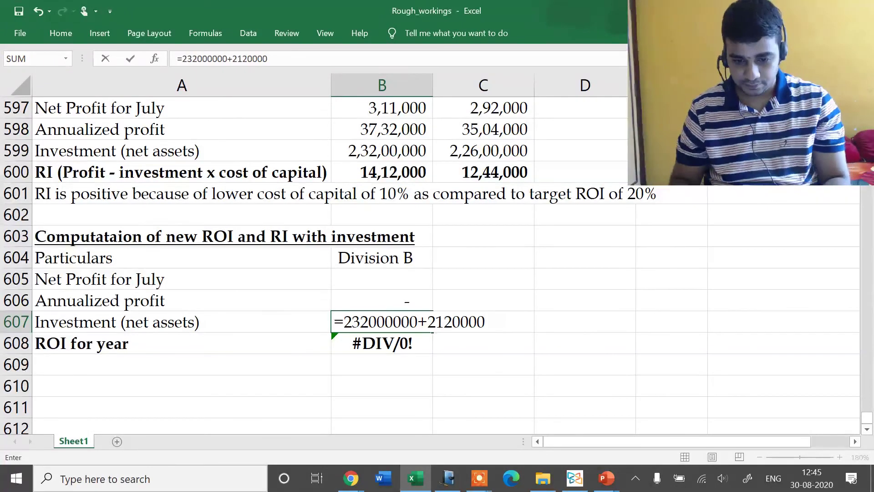
pyautogui.press('Return')
# Correct the investment formula in B607 to =23200000+2120000
pyautogui.press('Up')
pyautogui.press('F2')
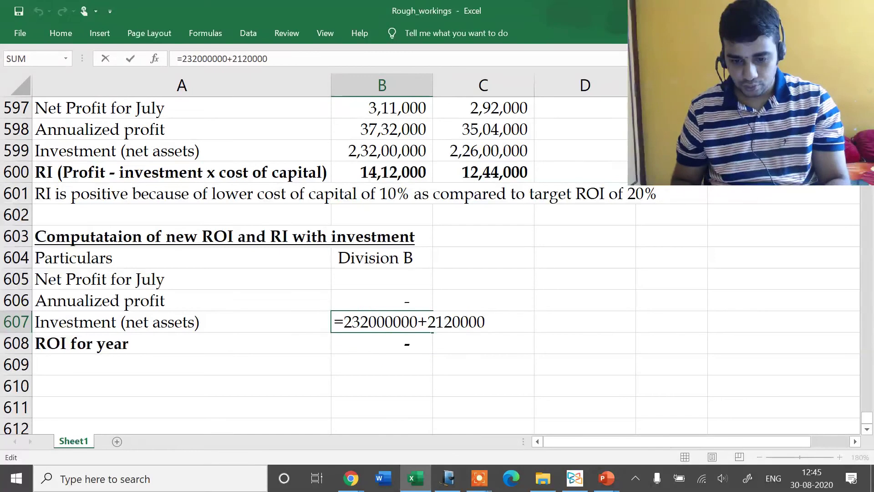
pyautogui.press('Escape')
pyautogui.press('Up')
pyautogui.press('F2')
pyautogui.press('Return')
pyautogui.press('F2')
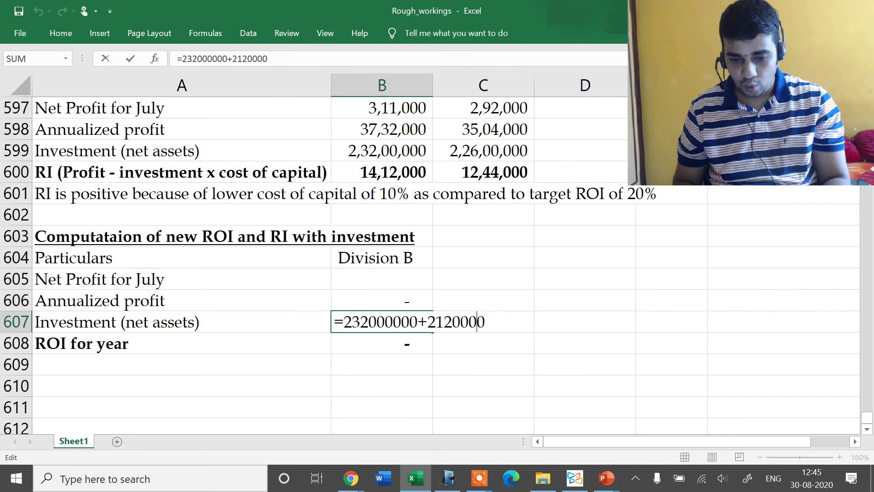
pyautogui.write('0')
pyautogui.press('Return')
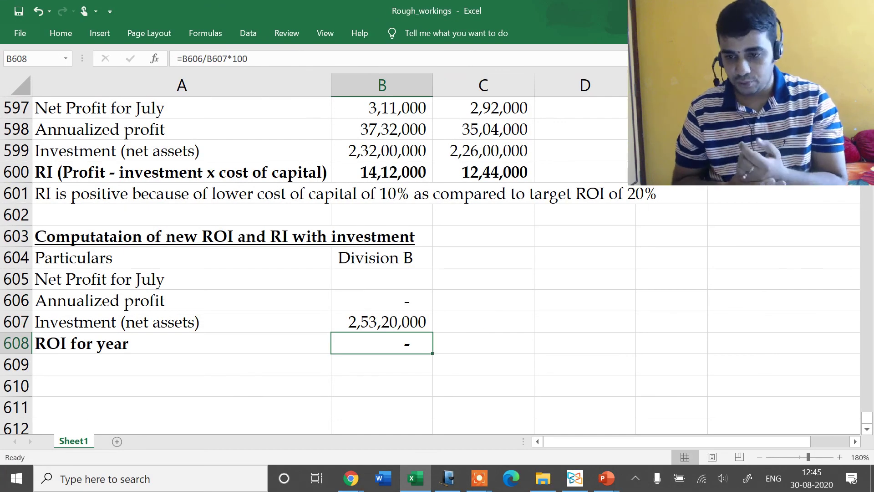
# Look up Division B's contribution and its expected increase in the PDF, and start the net profit working in C605 with (6,00,000 +8.5%)
pyautogui.press('Up')
pyautogui.hotkey('alt', 'Tab')
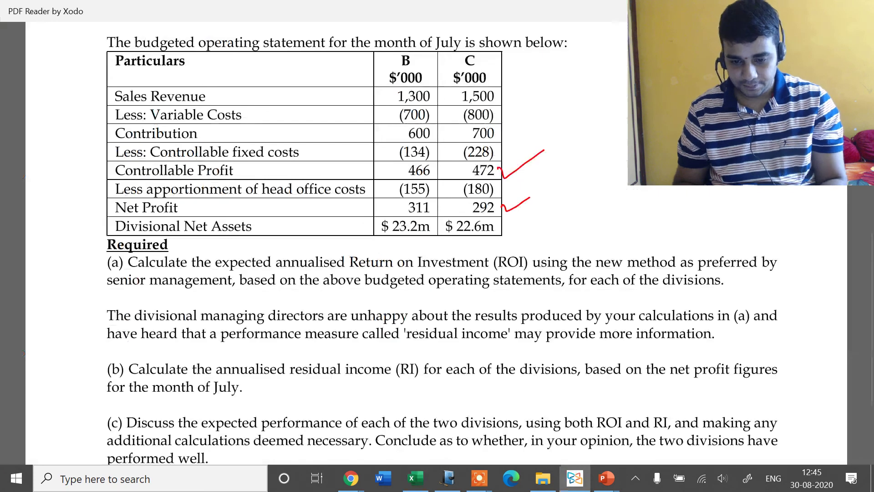
pyautogui.scroll(-3, 436, 244)
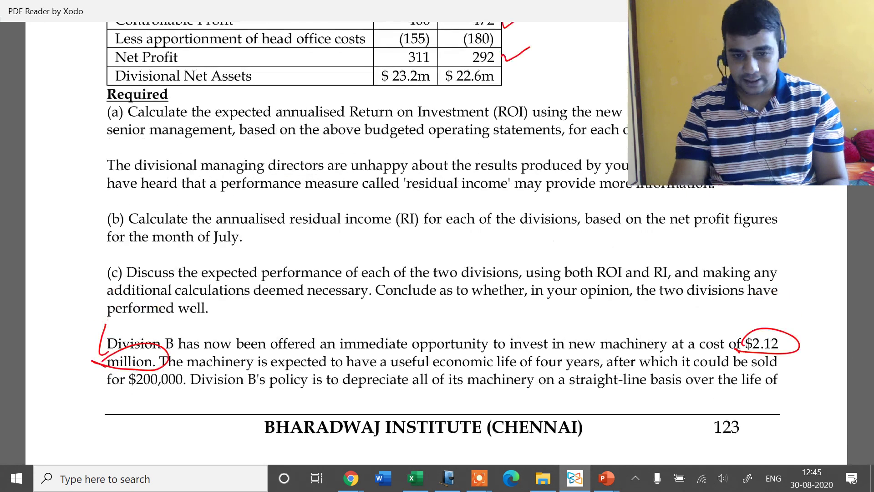
pyautogui.scroll(2, 437, 243)
pyautogui.hotkey('alt', 'Tab')
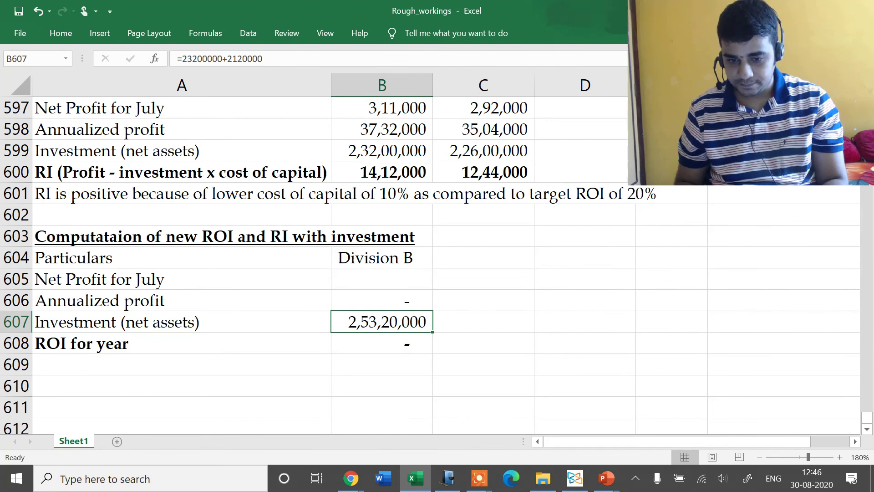
pyautogui.click(381, 279)
pyautogui.click(483, 279)
pyautogui.hotkey('alt', 'Tab')
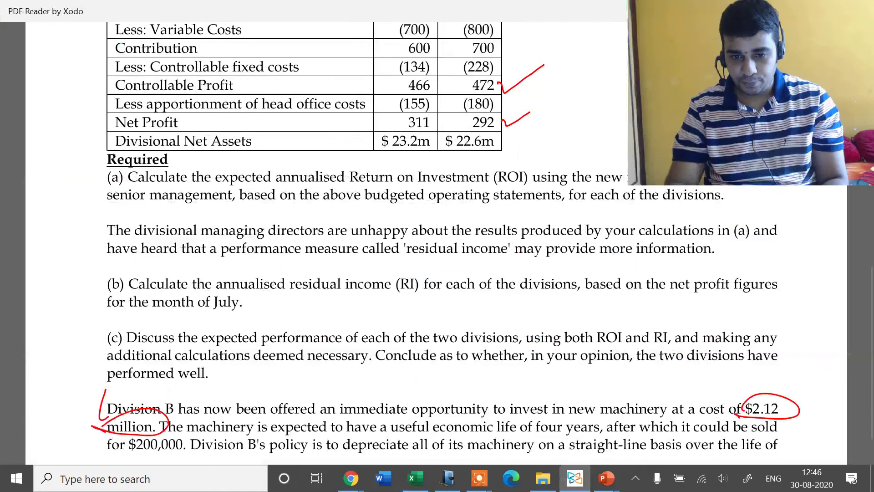
pyautogui.scroll(3, 437, 242)
pyautogui.scroll(-10, 437, 241)
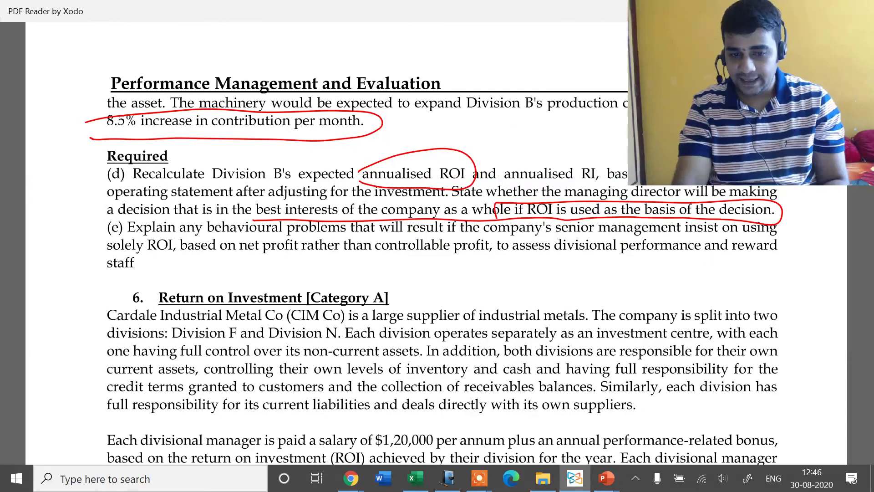
pyautogui.scroll(10, 437, 241)
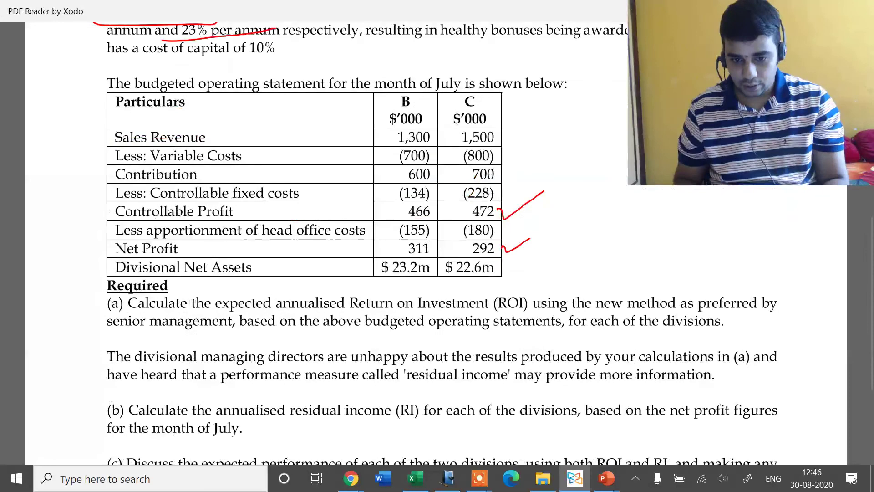
pyautogui.hotkey('alt', 'Tab')
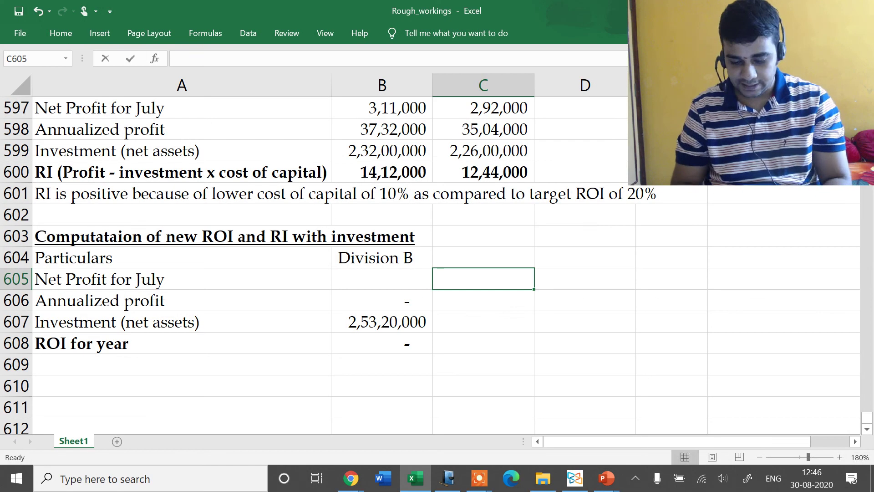
pyautogui.write('(6,00,00')
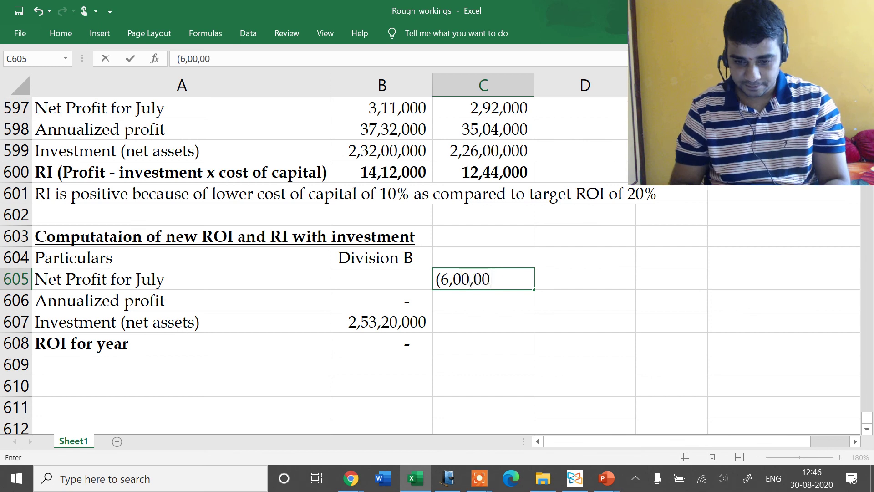
pyautogui.write('0 +8')
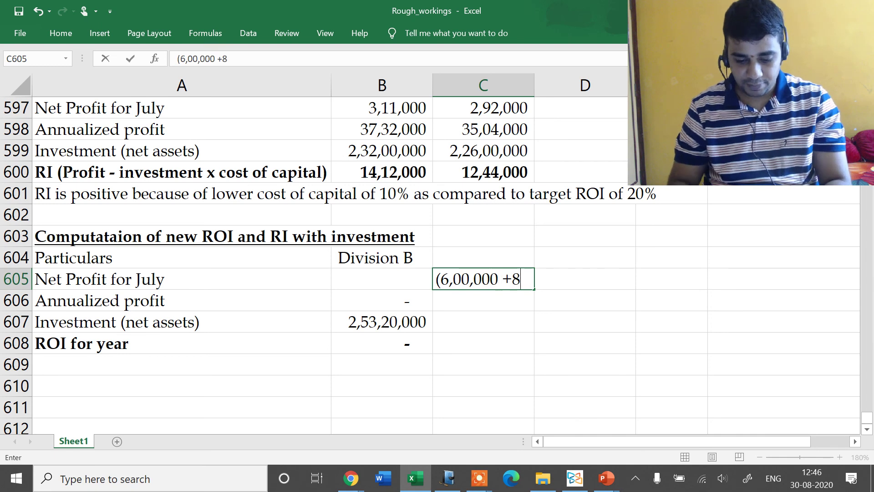
pyautogui.write('.5%)')
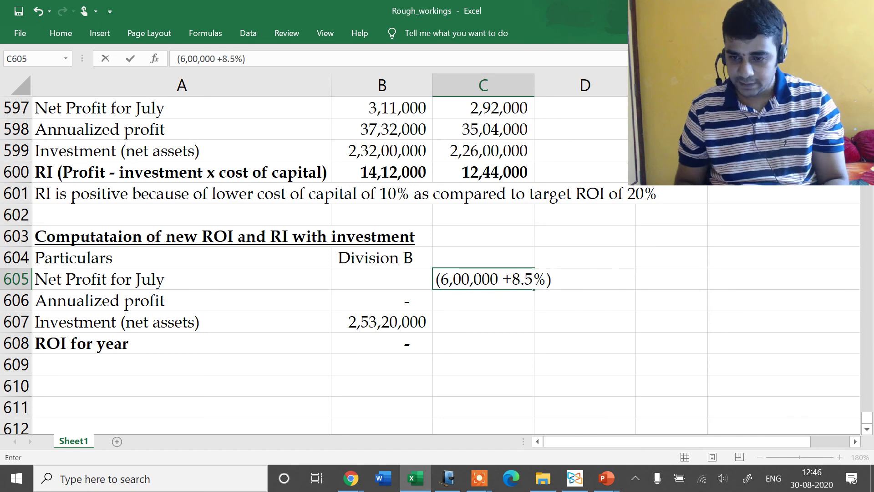
# Look up Division B's controllable fixed and head office costs in the PDF and append -1,34,000-1,55,000 to the C605 working
pyautogui.hotkey('alt', 'Tab')
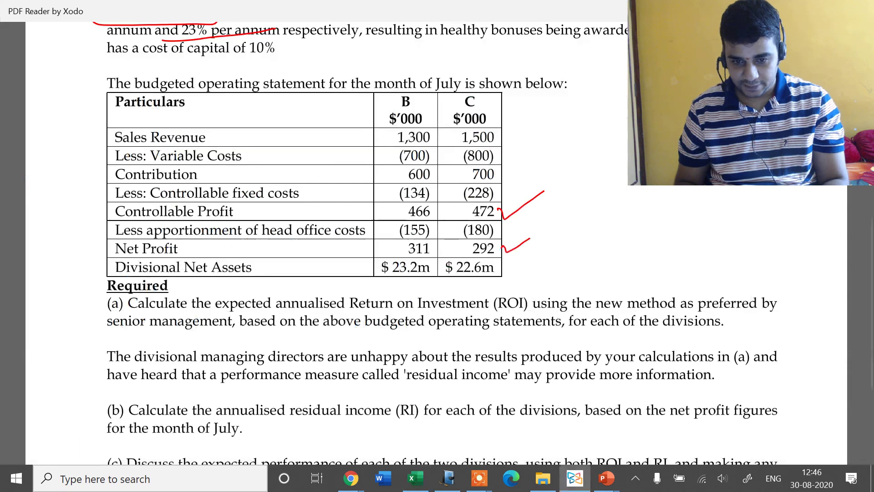
pyautogui.hotkey('alt', 'Tab')
pyautogui.write('-')
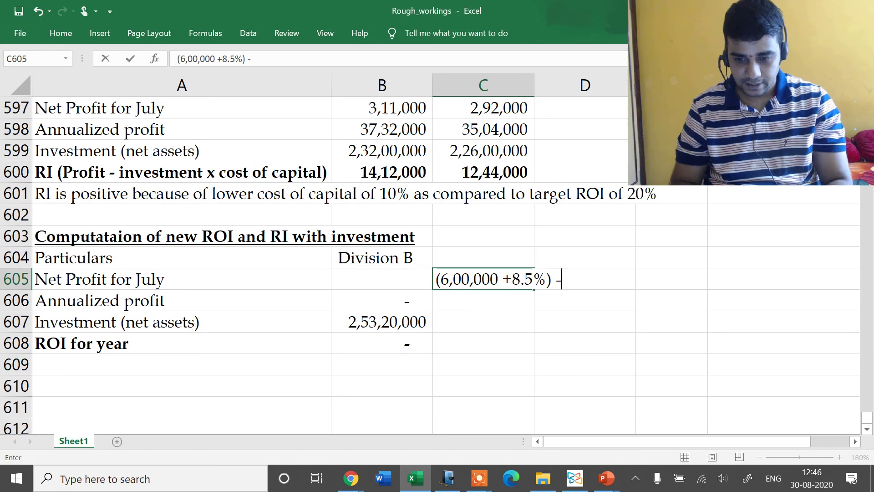
pyautogui.write('1,3,4')
pyautogui.press('BackSpace')
pyautogui.press('BackSpace')
pyautogui.press('BackSpace')
pyautogui.press('BackSpace')
pyautogui.write(',34,')
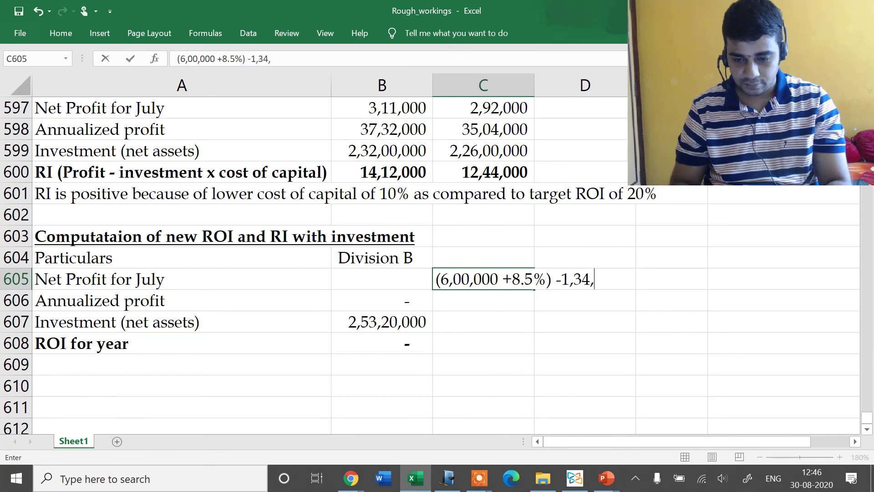
pyautogui.write('000-')
pyautogui.hotkey('alt', 'Tab')
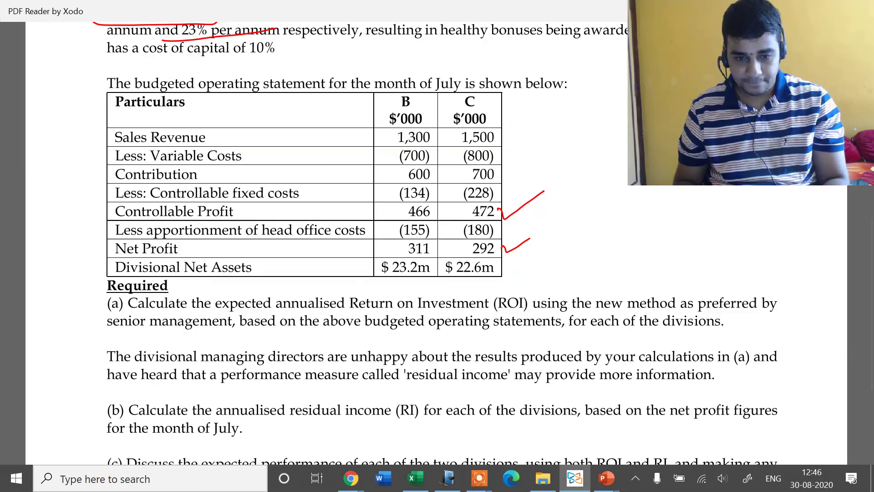
pyautogui.hotkey('alt', 'Tab')
pyautogui.write('1,55,000')
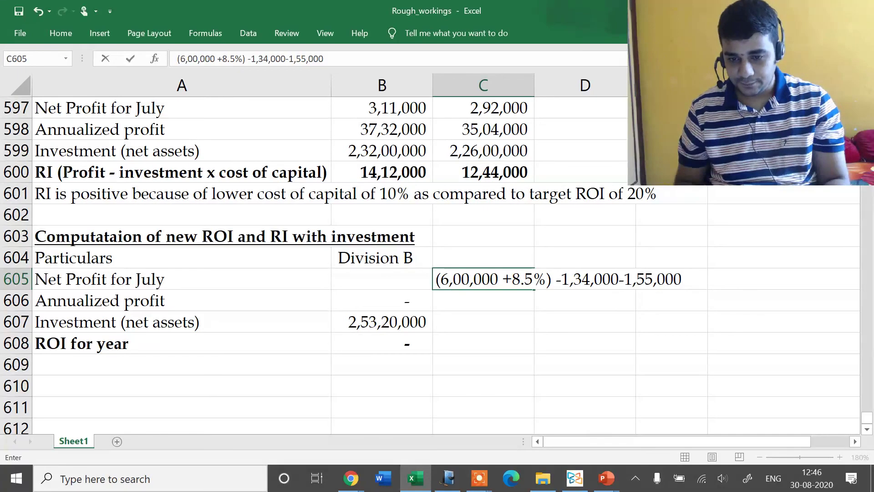
# Check the machinery details in the PDF and complete the C605 working with the monthly depreciation, -40,000 (21,20,000-2,00,00)/48
pyautogui.hotkey('alt', 'Tab')
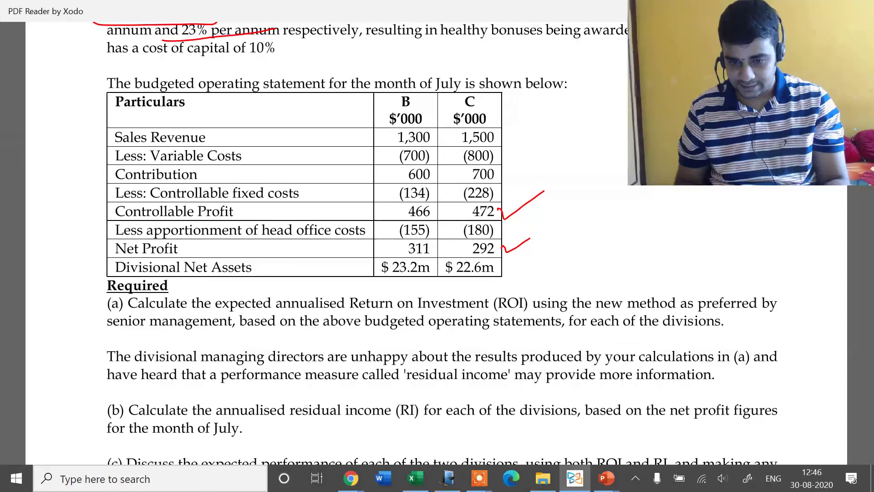
pyautogui.hotkey('alt', 'Tab')
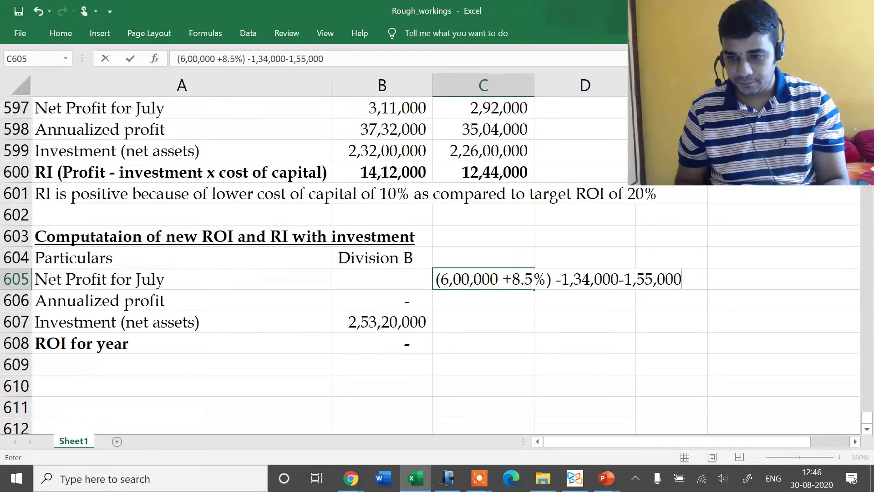
pyautogui.write('-')
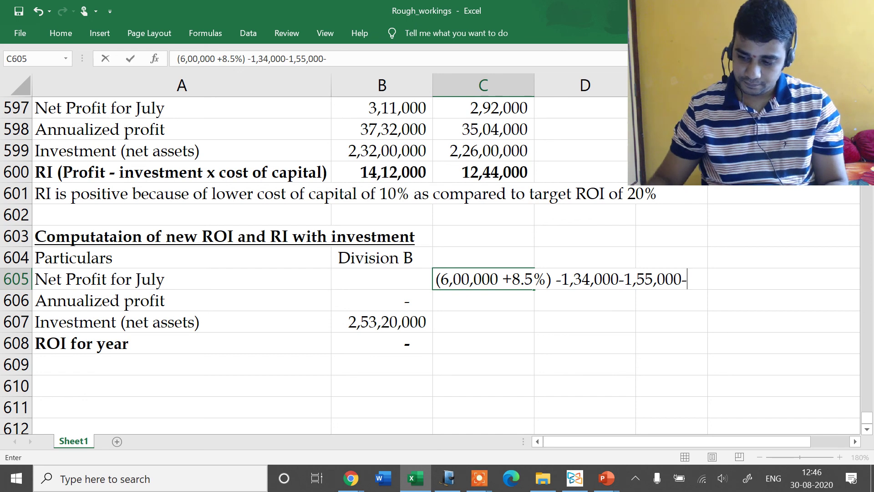
pyautogui.hotkey('alt', 'Tab')
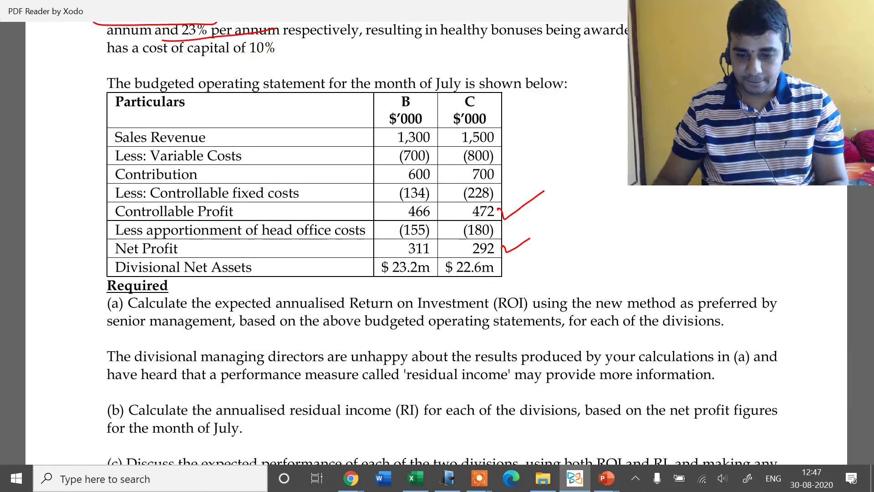
pyautogui.scroll(-3, 437, 241)
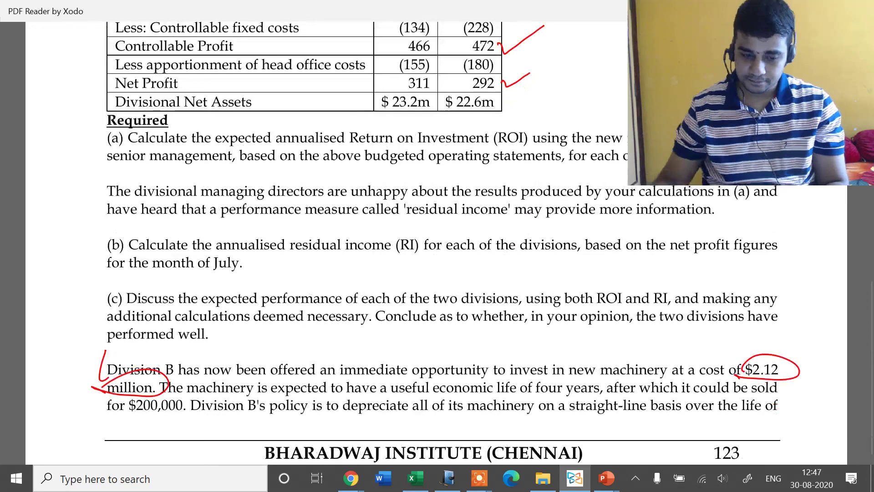
pyautogui.hotkey('alt', 'Tab')
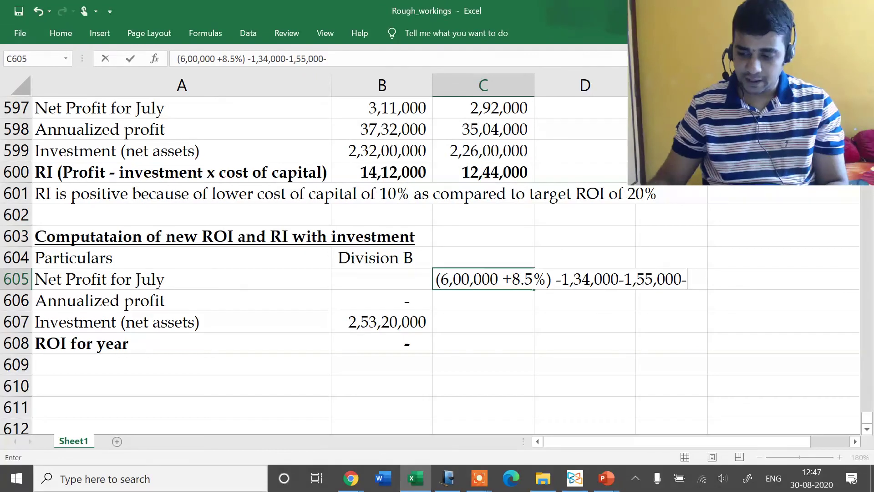
pyautogui.hotkey('alt', 'Tab')
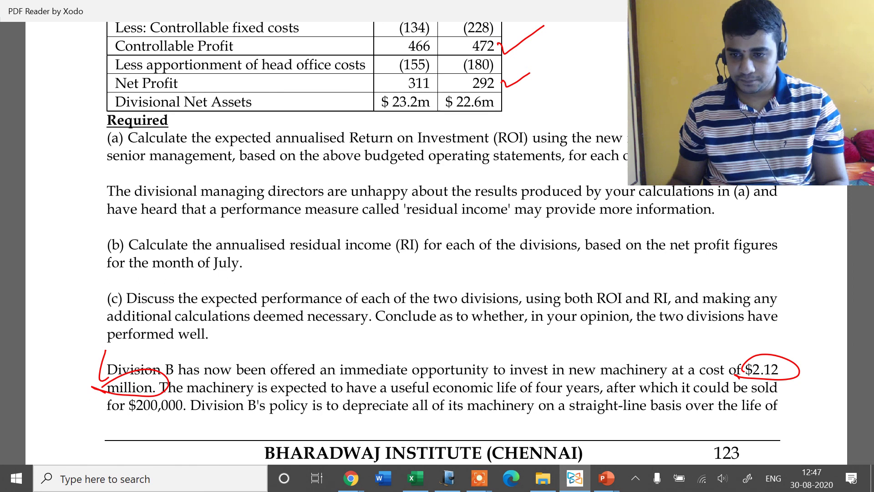
pyautogui.hotkey('alt', 'Tab')
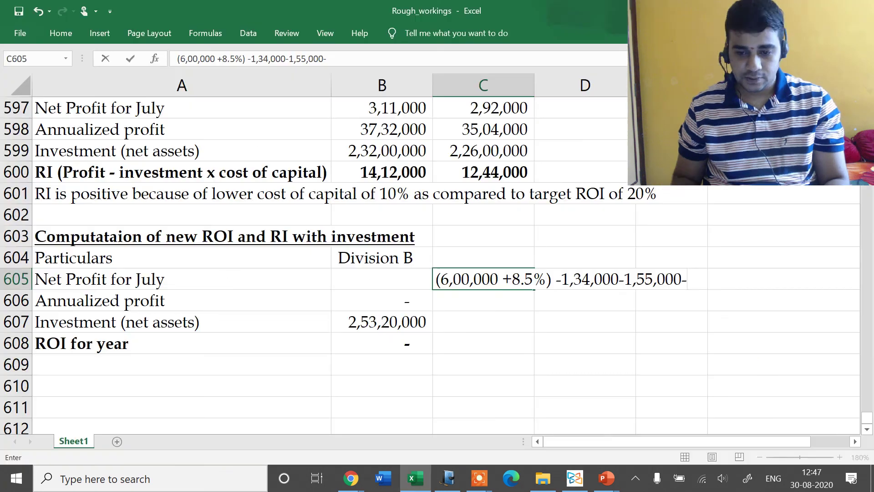
pyautogui.write('40,000 (21,20,000-2,00,00)/48')
pyautogui.press('Return')
pyautogui.click(484, 279)
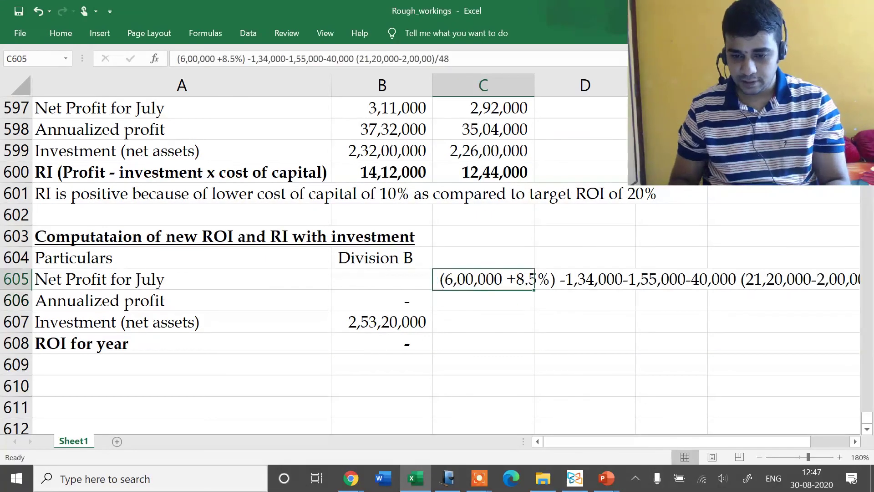
pyautogui.click(381, 279)
pyautogui.write('=600000*1.0')
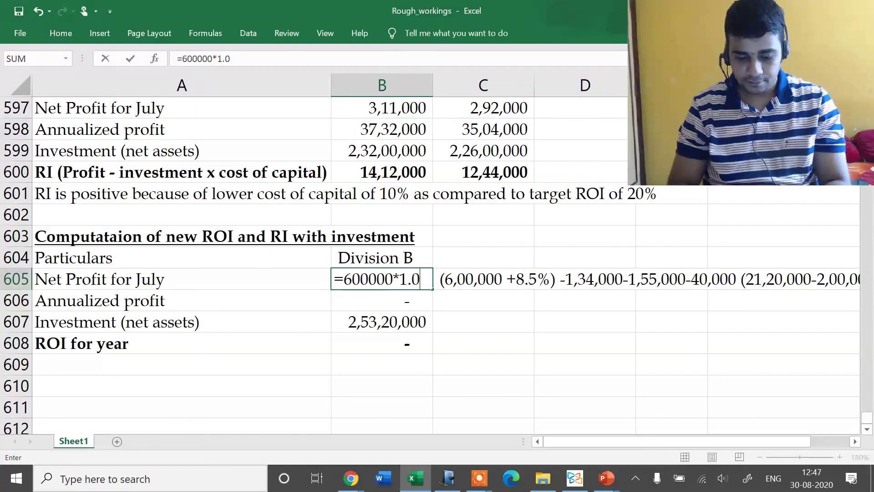
pyautogui.write('85-134000-155000-40000')
pyautogui.hotkey('ctrl', 'Return')
# Compare Division B's new ROI with the original ROI computed in WN 1
pyautogui.press('Down')
pyautogui.press('Down')
pyautogui.press('Down')
pyautogui.press('Up')
pyautogui.press('Up')
pyautogui.press('Up')
pyautogui.press('Up')
pyautogui.press('Up')
pyautogui.press('Up')
pyautogui.press('Up')
pyautogui.press('Up')
pyautogui.press('Up')
pyautogui.press('Up')
pyautogui.press('Up')
pyautogui.press('Up')
pyautogui.press('Up')
pyautogui.press('Up')
pyautogui.press('Up')
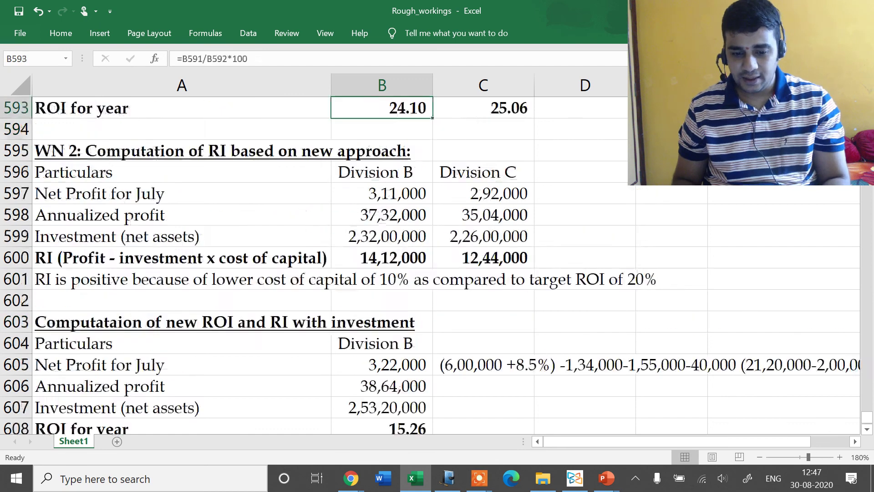
pyautogui.press('Up')
pyautogui.press('Up')
pyautogui.press('Up')
pyautogui.press('Up')
pyautogui.press('Up')
pyautogui.press('Up')
pyautogui.press('Up')
pyautogui.press('Up')
pyautogui.press('Up')
pyautogui.press('Up')
pyautogui.press('Up')
pyautogui.press('Up')
pyautogui.press('Up')
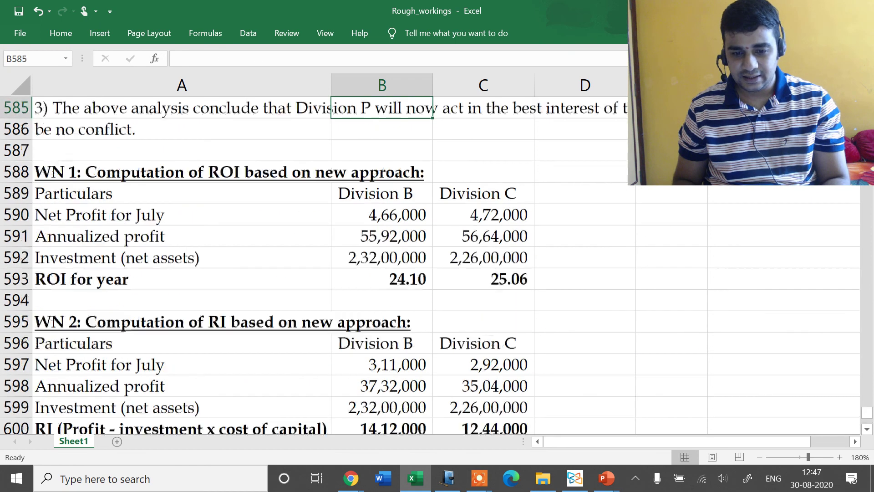
# Look up Division B's net profit in the PDF and set its July net profit in B590 of WN 1 to 3,11,000
pyautogui.press('Down')
pyautogui.press('Down')
pyautogui.press('Down')
pyautogui.press('Down')
pyautogui.press('Down')
pyautogui.press('Down')
pyautogui.press('Down')
pyautogui.press('Down')
pyautogui.press('Down')
pyautogui.press('Down')
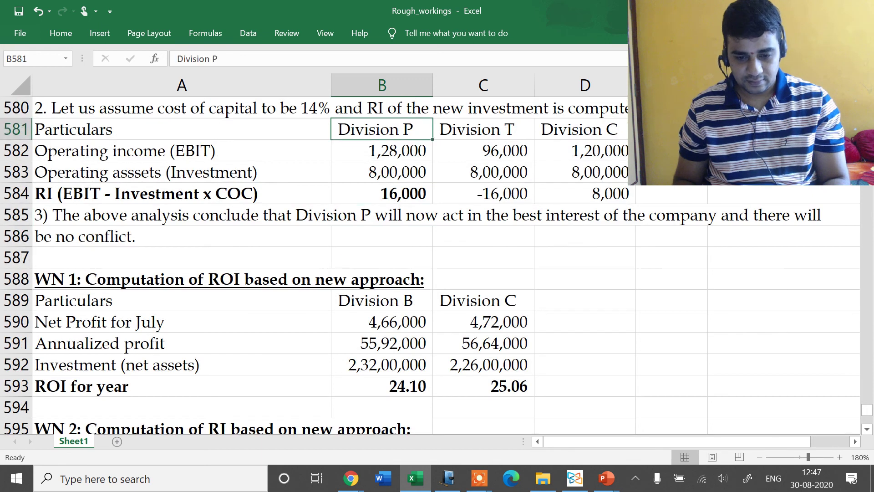
pyautogui.press('Right')
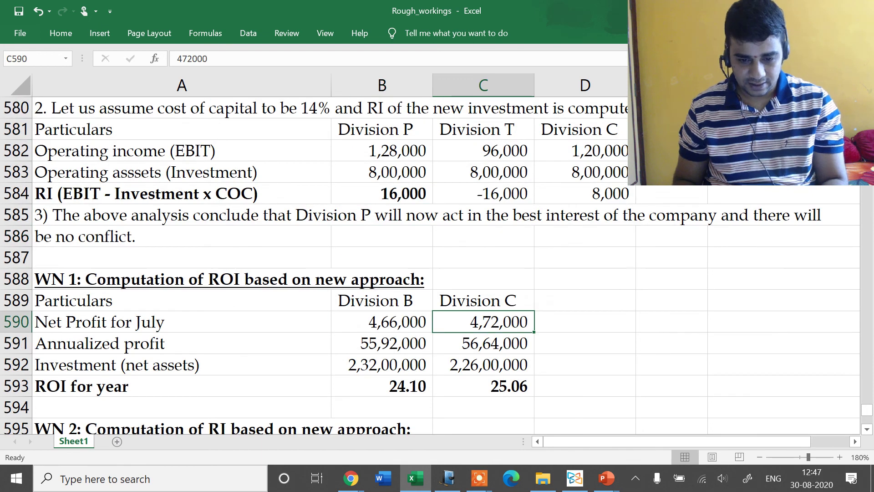
pyautogui.hotkey('alt', 'Tab')
pyautogui.scroll(3, 437, 227)
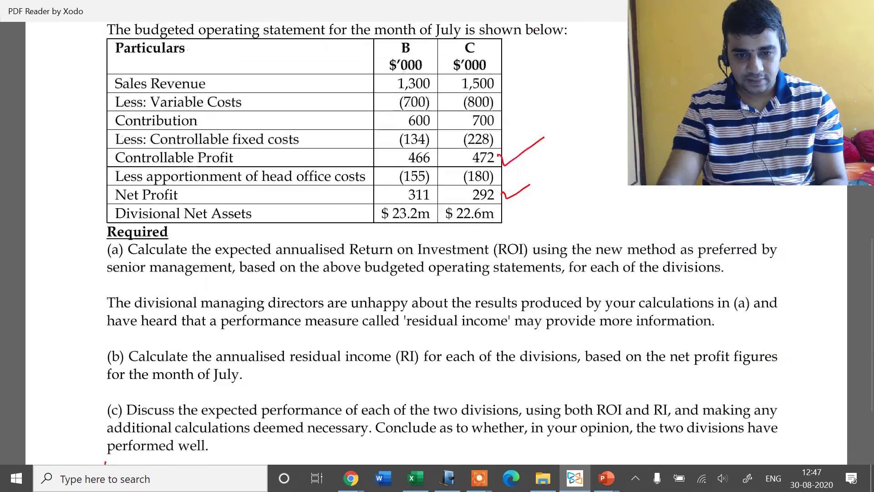
pyautogui.hotkey('alt', 'Tab')
pyautogui.press('Left')
pyautogui.write('3,11,000')
pyautogui.press('Return')
pyautogui.press('Down')
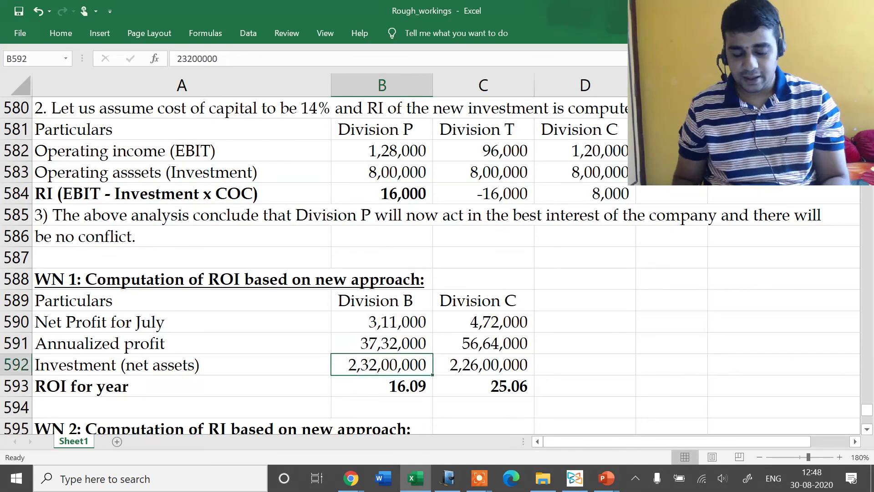
# Review Division B's ROI with the investment in B608 against the ROI and RI tables in WN 1 and WN 2
pyautogui.press('Down')
pyautogui.press('Down')
pyautogui.press('Down')
pyautogui.press('Down')
pyautogui.press('Down')
pyautogui.press('Down')
pyautogui.press('Down')
pyautogui.press('Down')
pyautogui.press('Down')
pyautogui.press('Down')
pyautogui.press('Down')
pyautogui.press('Down')
pyautogui.press('Down')
pyautogui.press('Down')
pyautogui.press('Down')
pyautogui.press('Down')
pyautogui.press('Down')
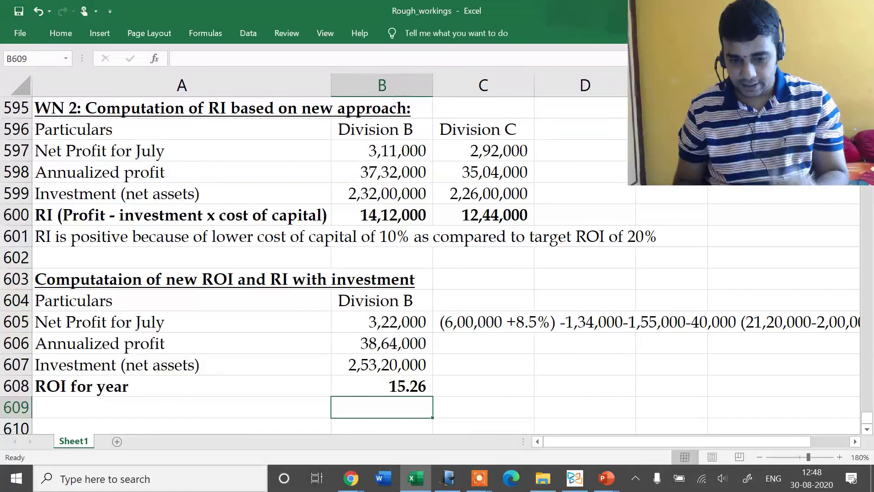
pyautogui.press('Up')
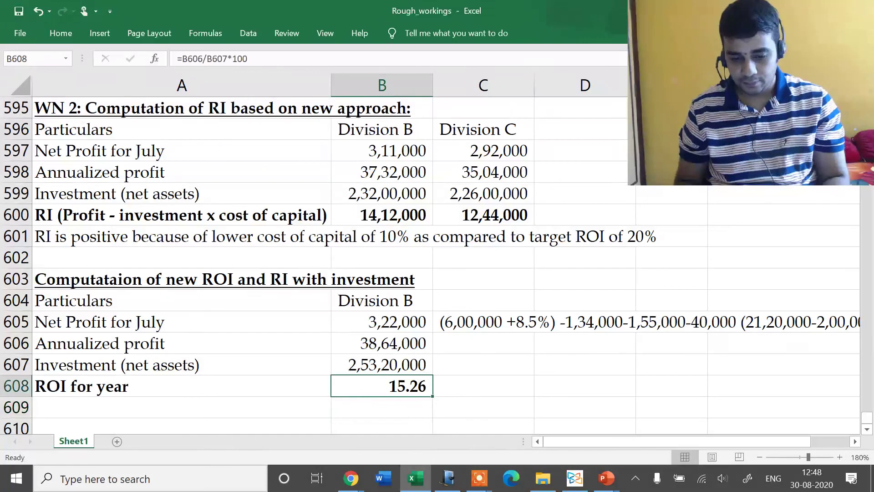
pyautogui.scroll(5, 437, 264)
pyautogui.scroll(-5, 437, 264)
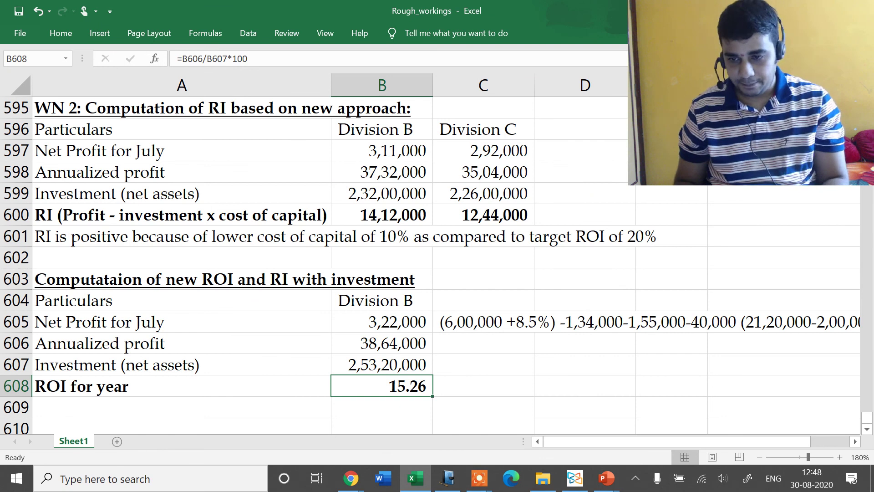
pyautogui.press('Down')
pyautogui.press('Down')
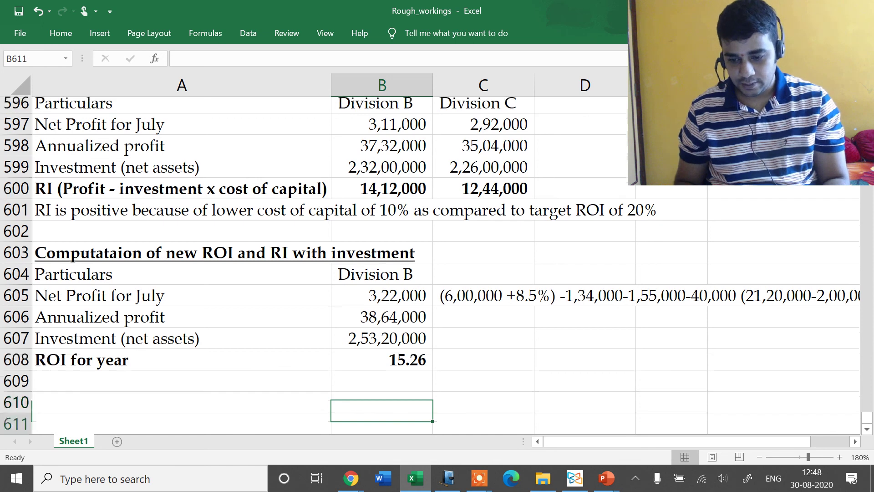
# Copy the Division B columns of the WN 2 residual income table, A596:B600, to a new block starting at A610
pyautogui.press('Down')
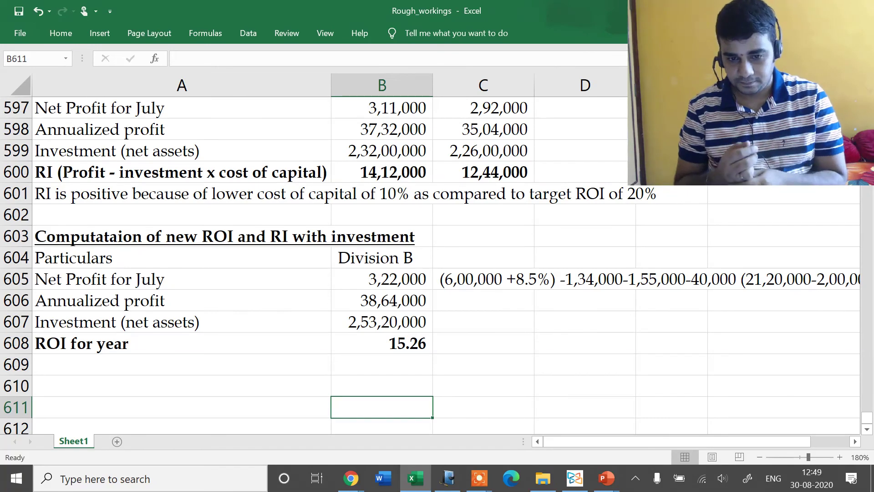
pyautogui.press('Up')
pyautogui.press('Up')
pyautogui.press('Up')
pyautogui.press('Up')
pyautogui.press('Up')
pyautogui.press('Up')
pyautogui.press('Up')
pyautogui.press('Up')
pyautogui.press('Up')
pyautogui.press('Up')
pyautogui.press('Up')
pyautogui.press('Up')
pyautogui.press('Up')
pyautogui.press('Up')
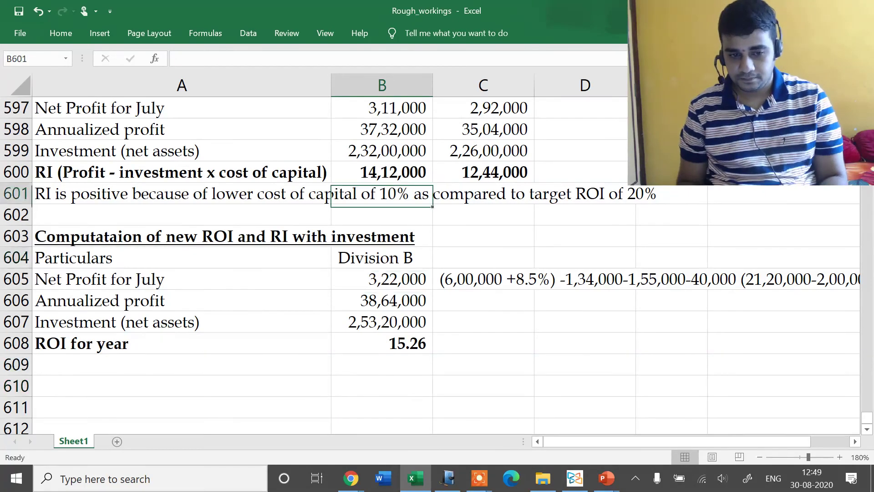
pyautogui.press('Up')
pyautogui.press('Left')
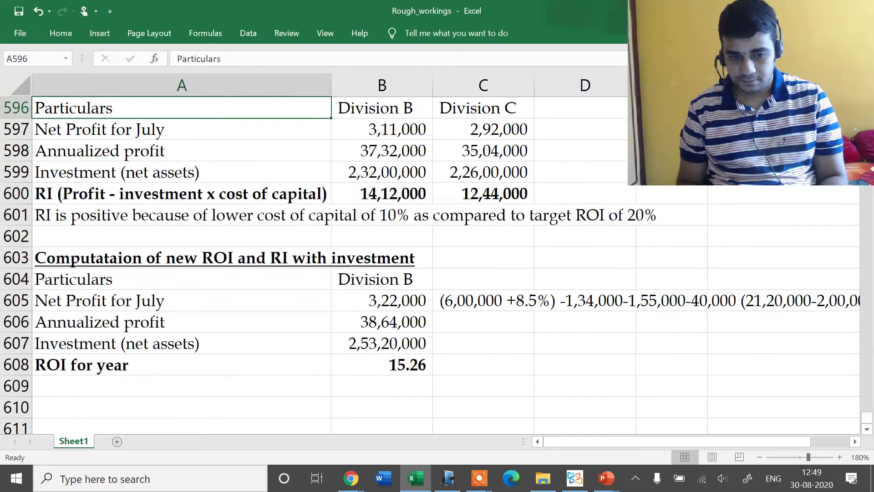
pyautogui.hotkey('shift', 'Right')
pyautogui.hotkey('shift', 'Down')
pyautogui.hotkey('shift', 'Down')
pyautogui.hotkey('shift', 'Down')
pyautogui.hotkey('shift', 'Down')
pyautogui.hotkey('ctrl', 'c')
pyautogui.press('Down')
pyautogui.press('Down')
pyautogui.press('Down')
pyautogui.press('Down')
pyautogui.press('Down')
pyautogui.press('Down')
pyautogui.press('Down')
pyautogui.press('Down')
pyautogui.press('Down')
pyautogui.press('Down')
pyautogui.press('Down')
pyautogui.press('Down')
pyautogui.press('Down')
pyautogui.press('Down')
pyautogui.press('Down')
pyautogui.press('Down')
pyautogui.press('Down')
pyautogui.press('Down')
pyautogui.press('Down')
pyautogui.press('Down')
pyautogui.press('Up')
pyautogui.press('Up')
pyautogui.press('Up')
pyautogui.press('Up')
pyautogui.press('Up')
pyautogui.press('Up')
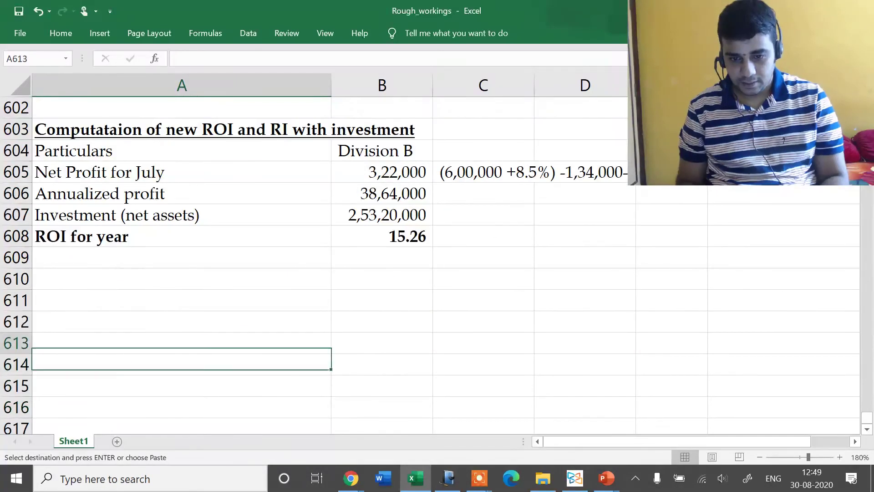
pyautogui.press('Up')
pyautogui.press('Up')
pyautogui.press('Up')
pyautogui.press('Up')
pyautogui.press('Up')
pyautogui.press('Up')
pyautogui.press('Up')
pyautogui.press('Up')
pyautogui.press('Up')
pyautogui.press('Up')
pyautogui.press('Down')
pyautogui.press('Down')
pyautogui.press('Down')
pyautogui.press('Down')
pyautogui.press('Down')
pyautogui.press('Down')
pyautogui.press('Down')
pyautogui.press('Down')
pyautogui.press('Down')
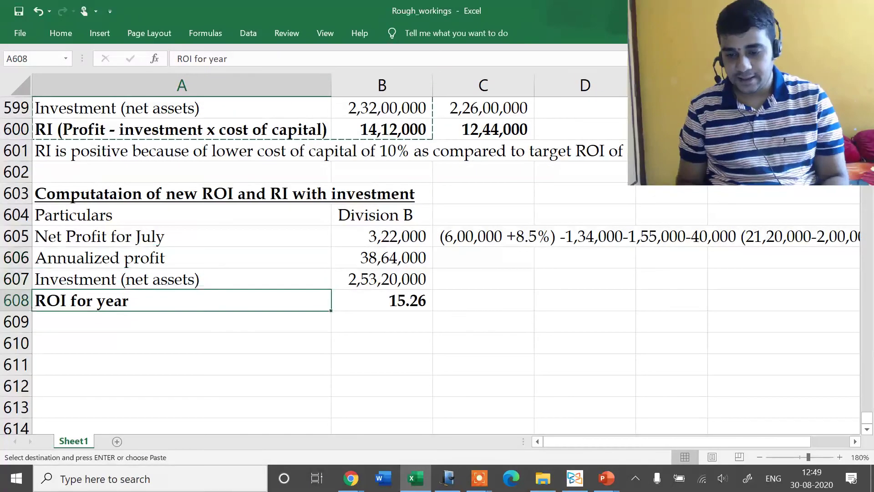
pyautogui.press('Down')
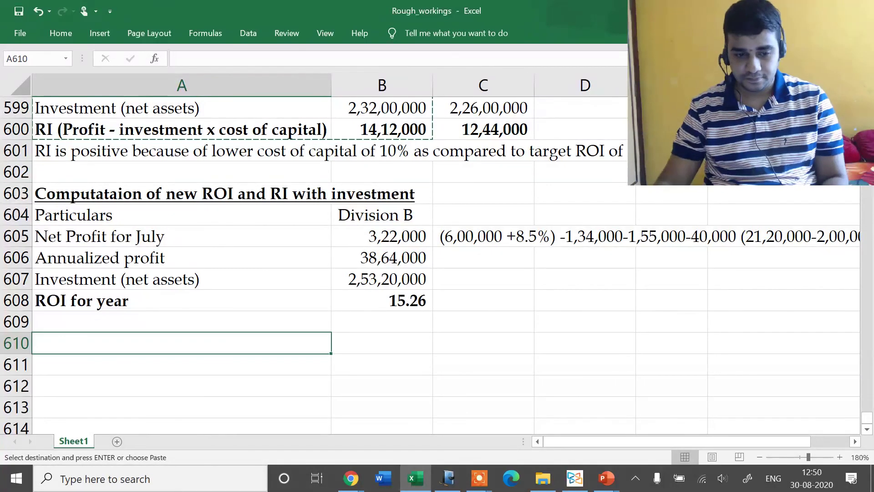
pyautogui.hotkey('ctrl', 'v')
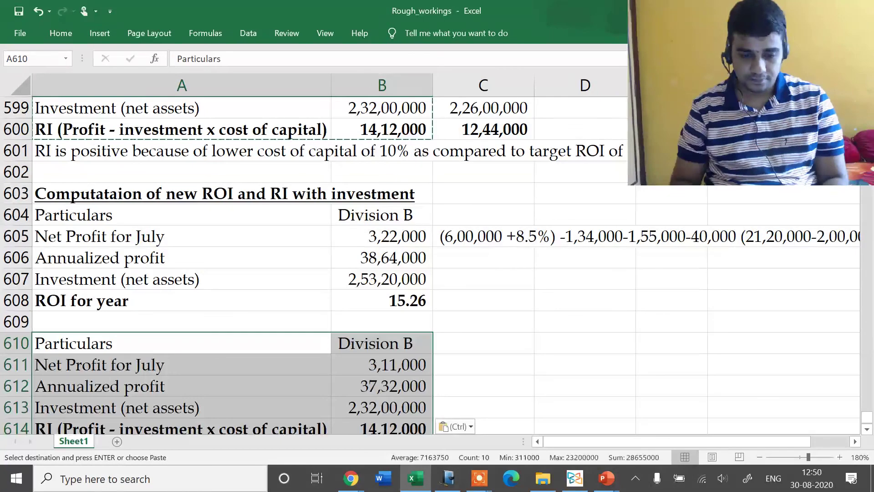
# Enter the bold, underlined heading "Computation of RI" in A609 above the copied table
pyautogui.press('Down')
pyautogui.press('Down')
pyautogui.press('Up')
pyautogui.press('Up')
pyautogui.press('Up')
pyautogui.press('F2')
pyautogui.write('Cm')
pyautogui.press('BackSpace')
pyautogui.write('ompta')
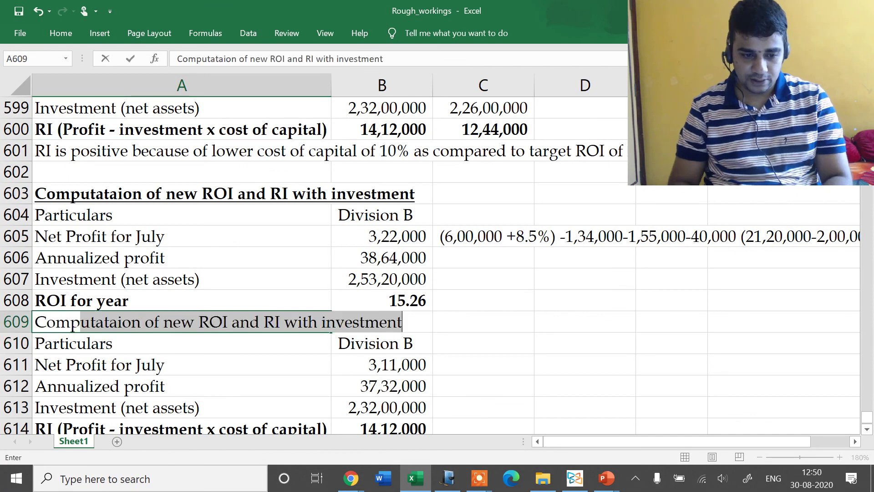
pyautogui.press('BackSpace')
pyautogui.press('BackSpace')
pyautogui.write('utation')
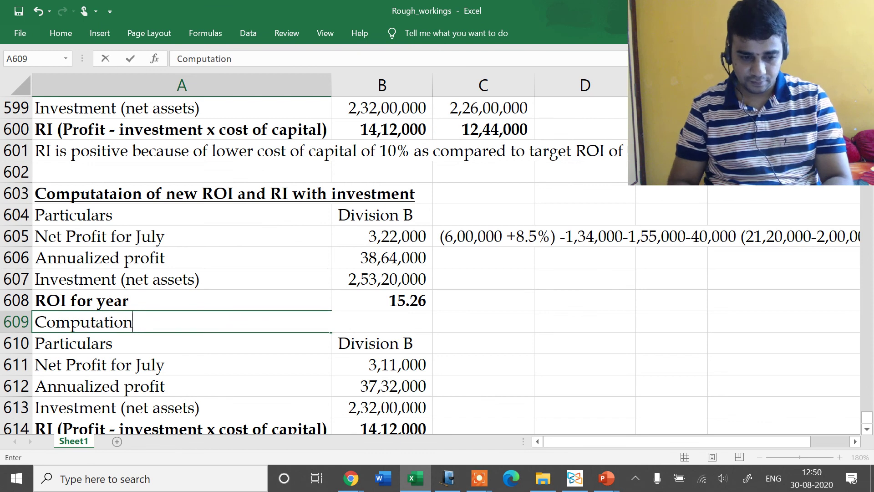
pyautogui.write(' of RI')
pyautogui.press('Return')
pyautogui.press('Up')
pyautogui.hotkey('ctrl', 'b')
pyautogui.hotkey('ctrl', 'u')
# Link the July net profit in B611 to the adjusted net profit in B605
pyautogui.press('Down')
pyautogui.press('Down')
pyautogui.press('Right')
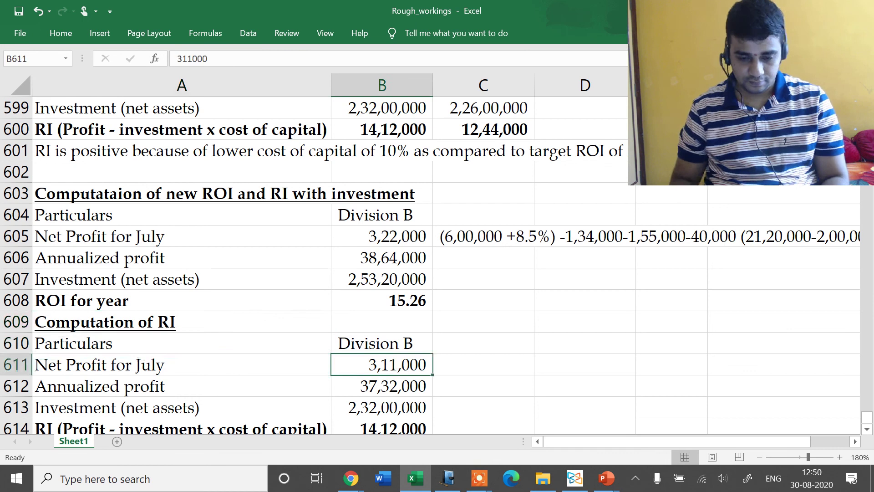
pyautogui.write('=')
pyautogui.press('Up')
pyautogui.press('Up')
pyautogui.press('Up')
pyautogui.press('Up')
pyautogui.press('Up')
pyautogui.press('Up')
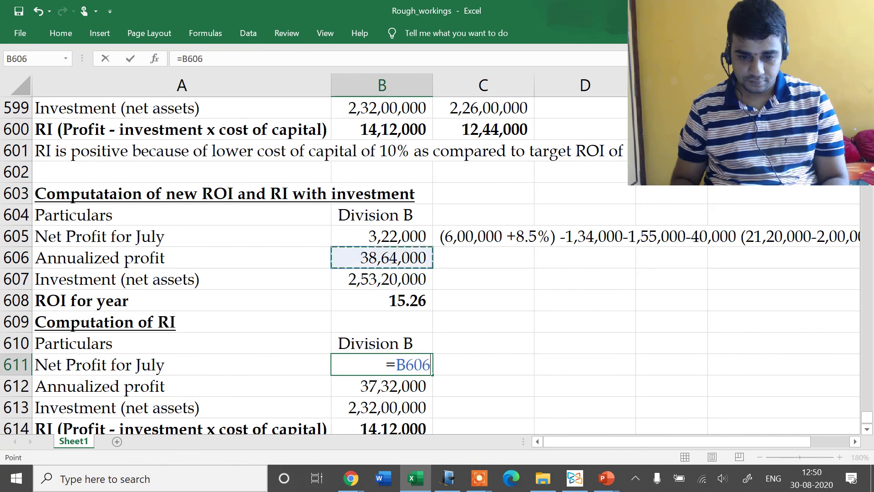
pyautogui.press('Return')
pyautogui.write('=')
pyautogui.press('Up')
pyautogui.press('Up')
pyautogui.press('Up')
pyautogui.press('Up')
pyautogui.press('Up')
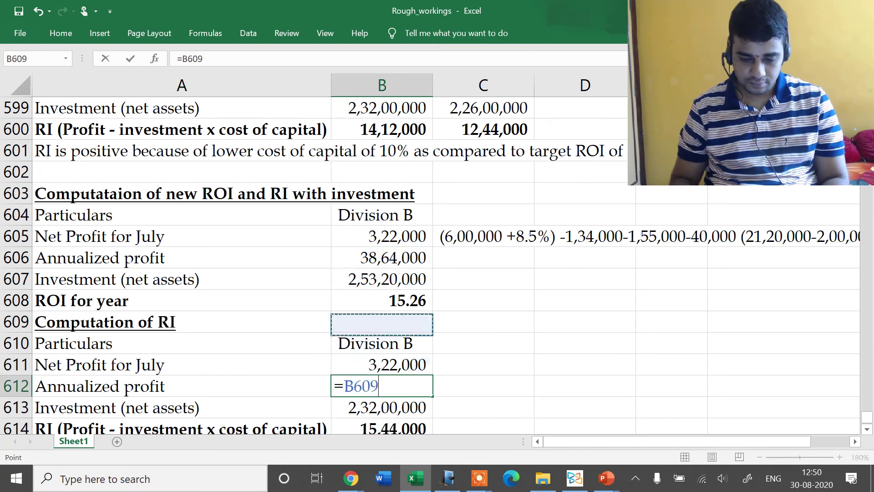
pyautogui.press('Escape')
# Link the investment (net assets) in B613 to the increased investment in B607
pyautogui.press('Down')
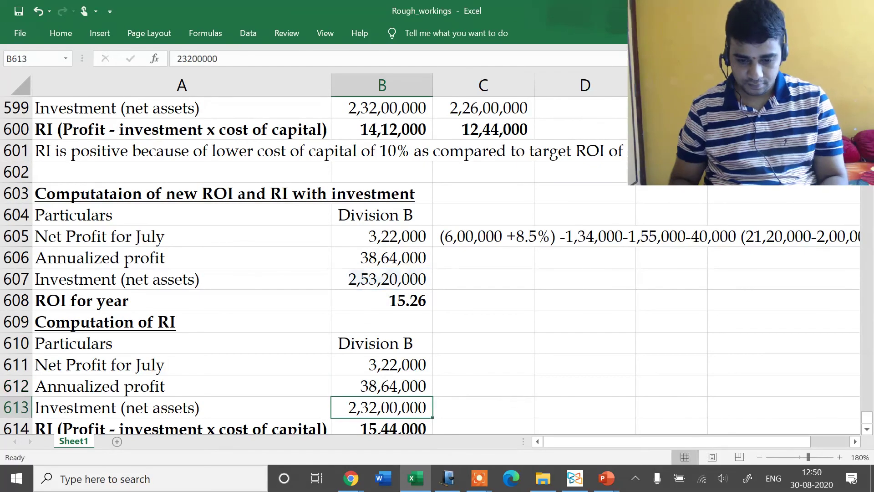
pyautogui.write('=')
pyautogui.press('Up')
pyautogui.press('Up')
pyautogui.press('Up')
pyautogui.press('Up')
pyautogui.press('Up')
pyautogui.press('Up')
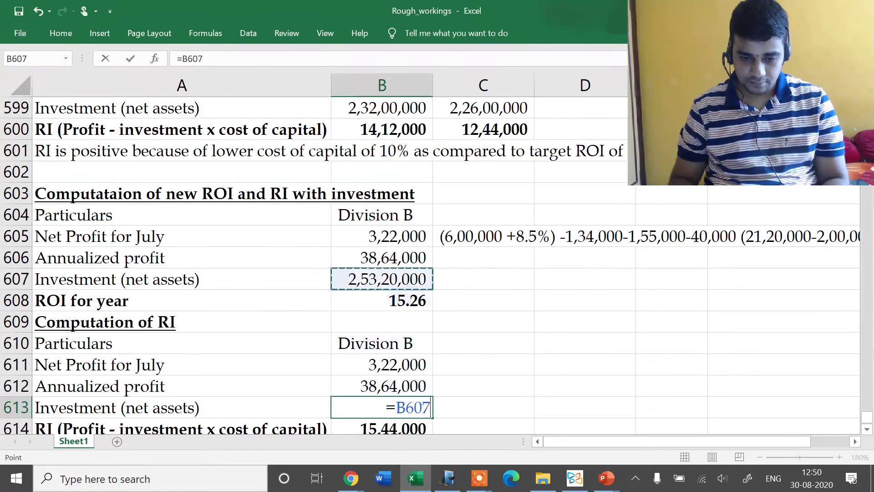
pyautogui.press('Return')
# Compare Division B's ROI and RI with the investment against the original figures in WN 1 and WN 2
pyautogui.press('Left')
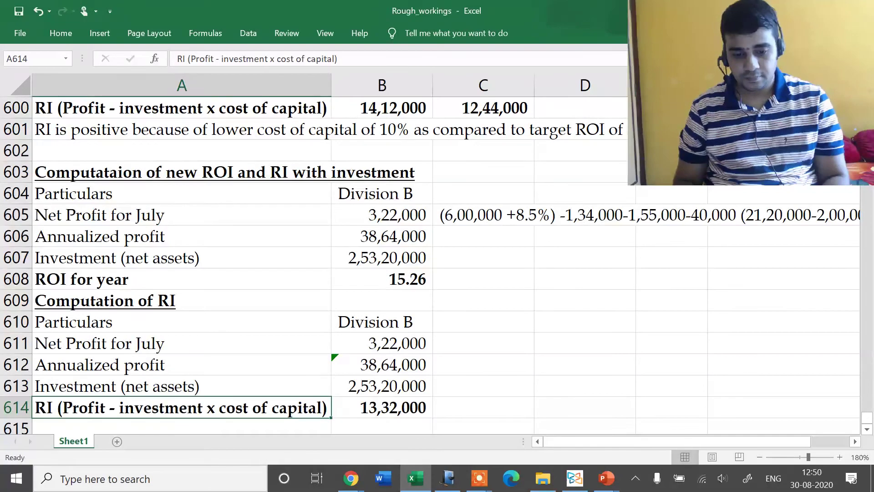
pyautogui.press('pageup')
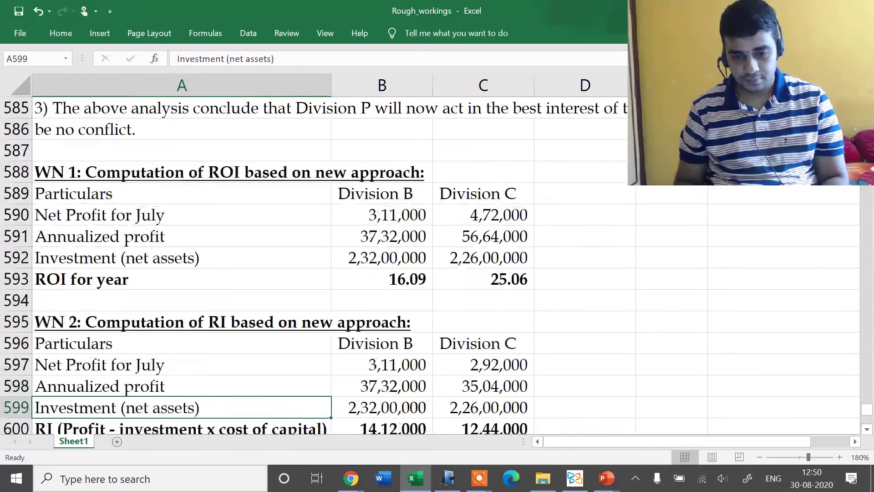
pyautogui.press('pagedown')
pyautogui.press('Down')
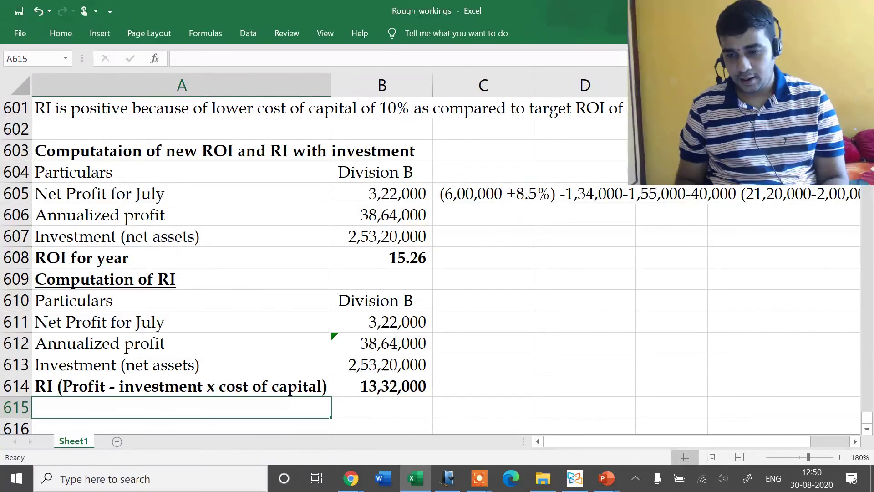
pyautogui.press('pageup')
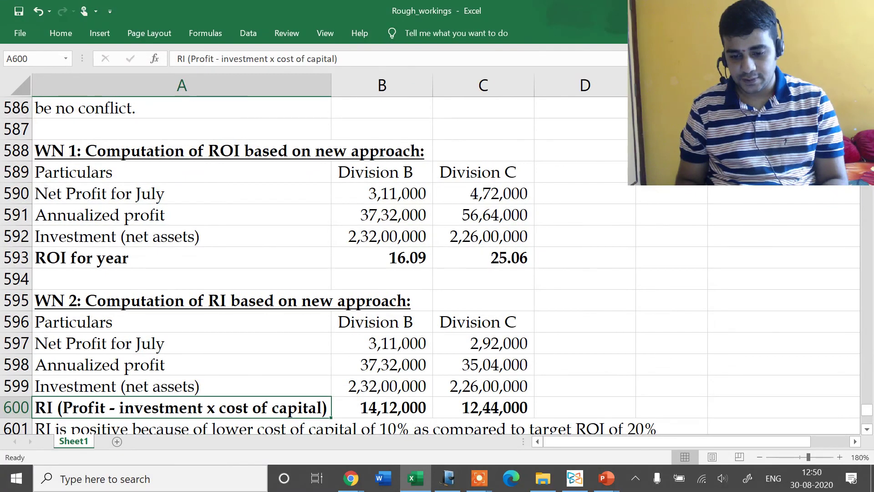
pyautogui.press('pagedown')
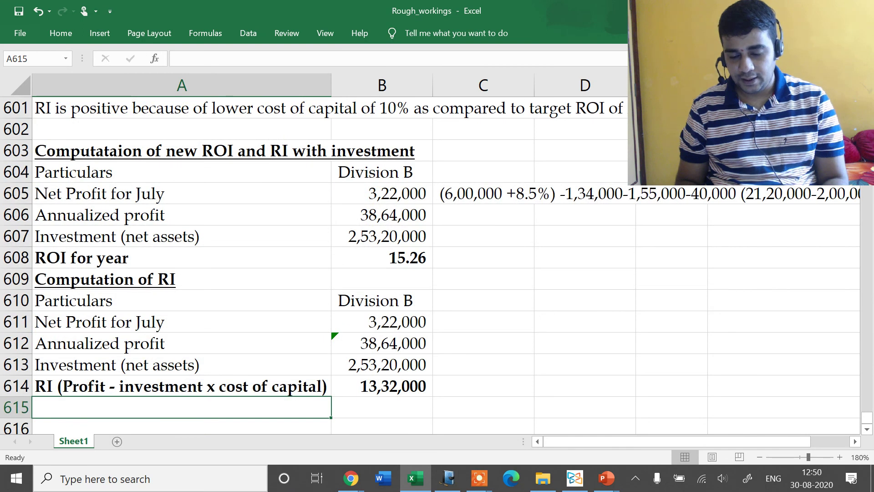
pyautogui.press('Down')
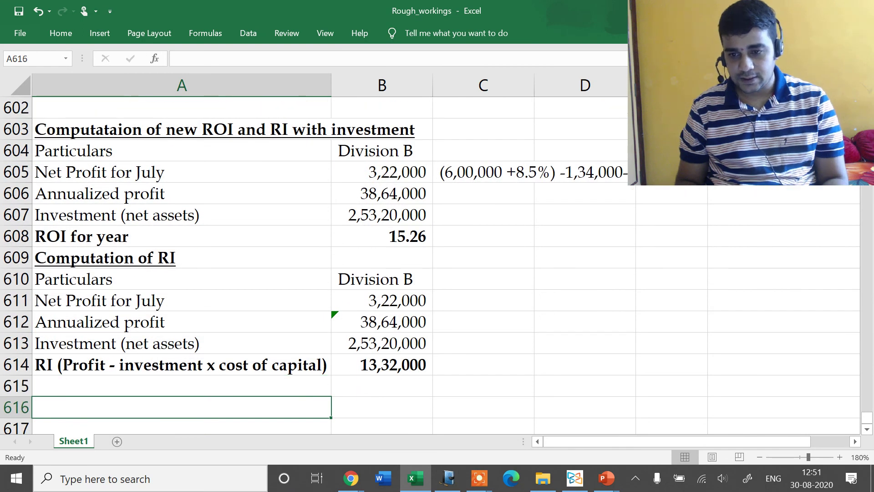
pyautogui.press('Down')
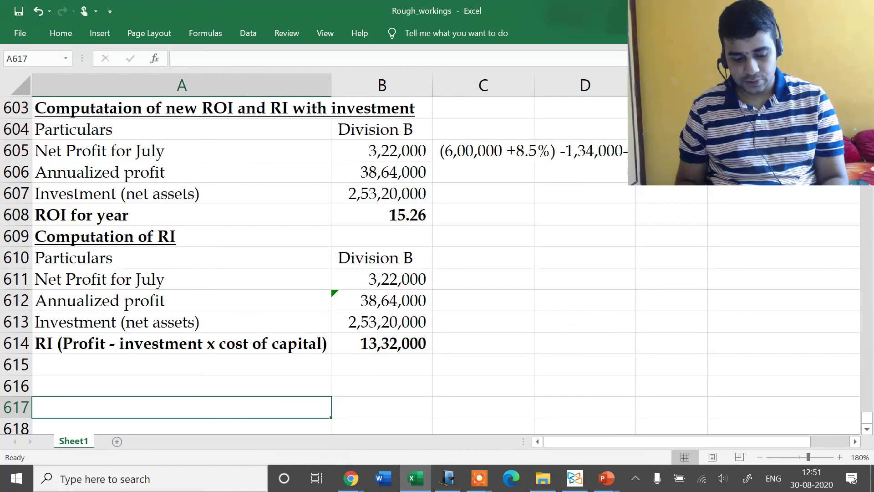
pyautogui.press('pageup')
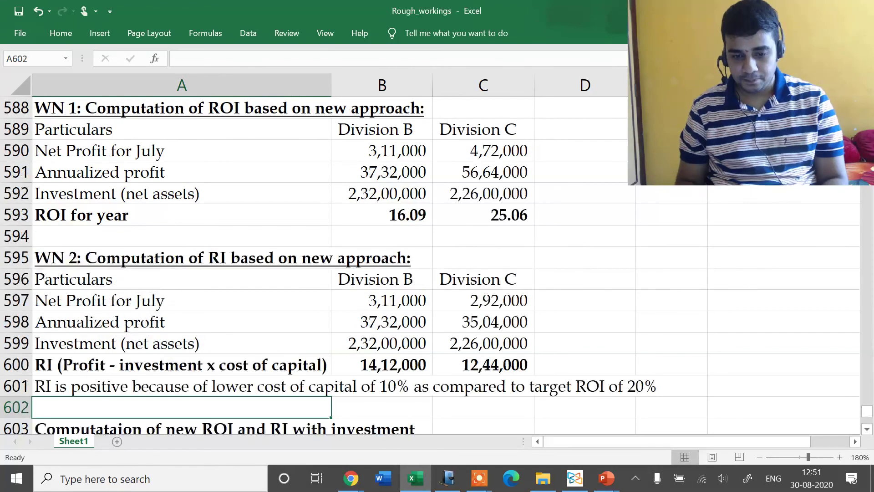
pyautogui.press('pagedown')
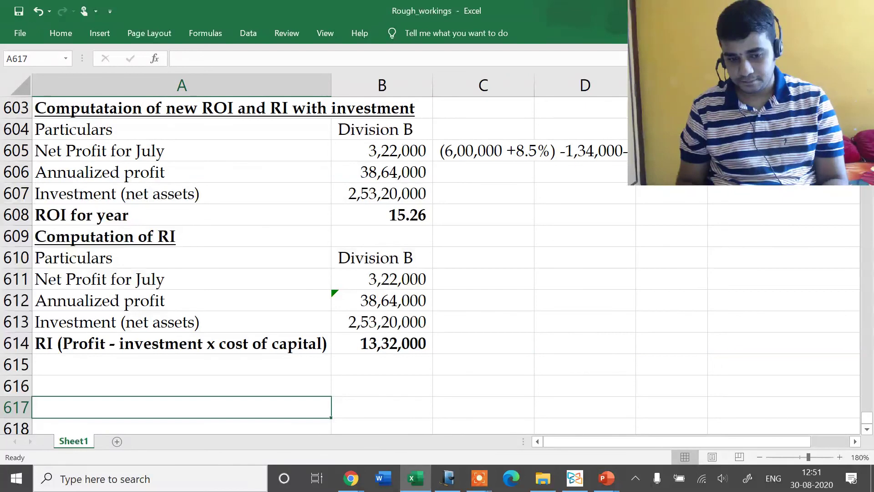
pyautogui.press('Up')
pyautogui.press('Up')
pyautogui.press('Up')
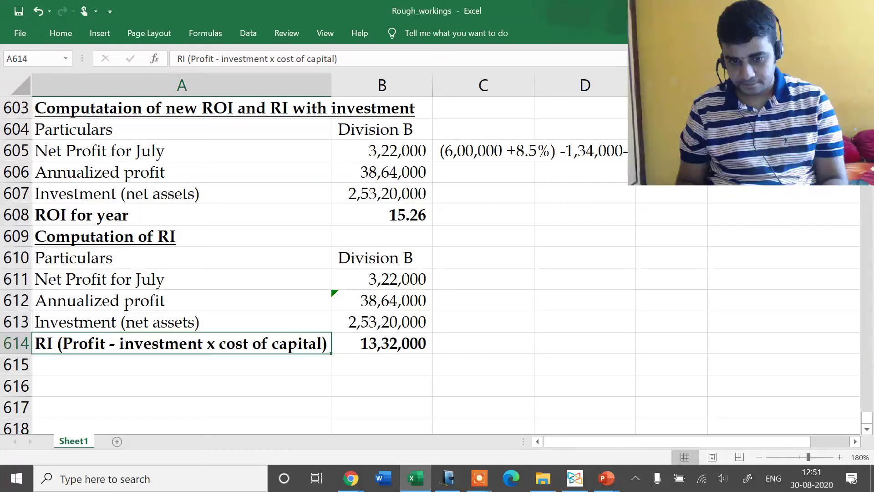
# Reread the machinery investment details and requirement (d) in the PDF, ending back in the Excel workings
pyautogui.hotkey('alt', 'Tab')
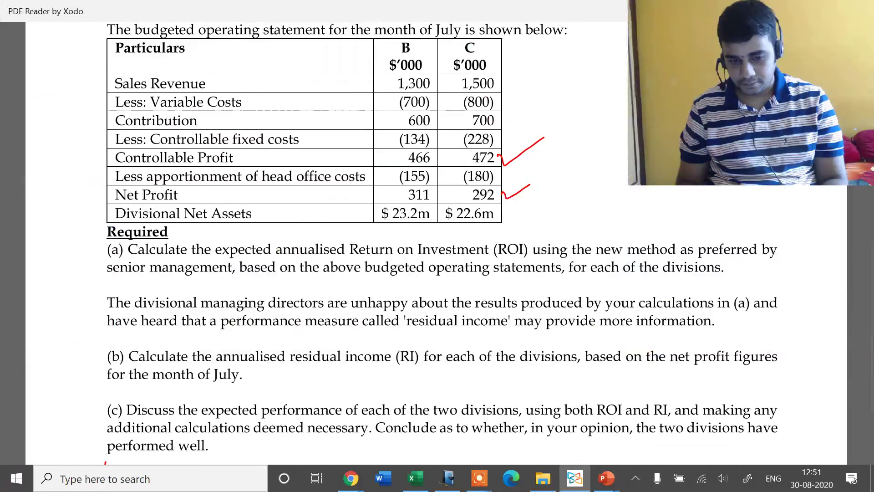
pyautogui.hotkey('alt', 'Tab')
pyautogui.hotkey('alt', 'Tab')
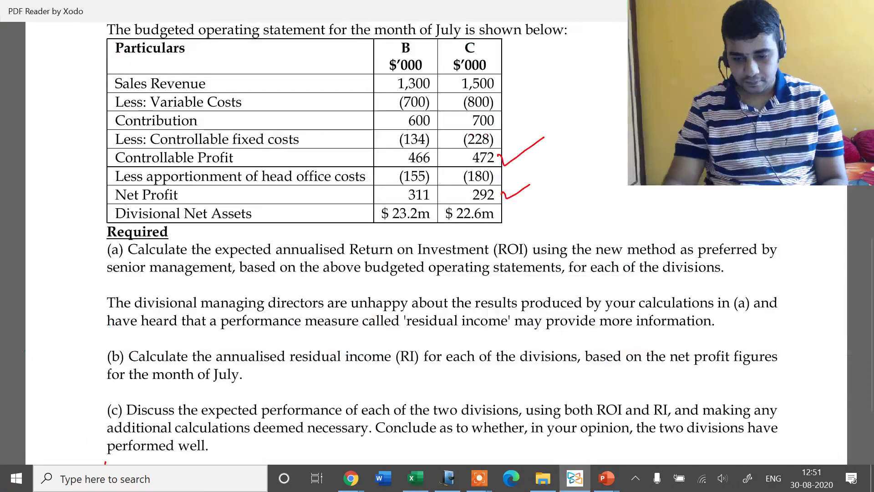
pyautogui.scroll(-3, 481, 245)
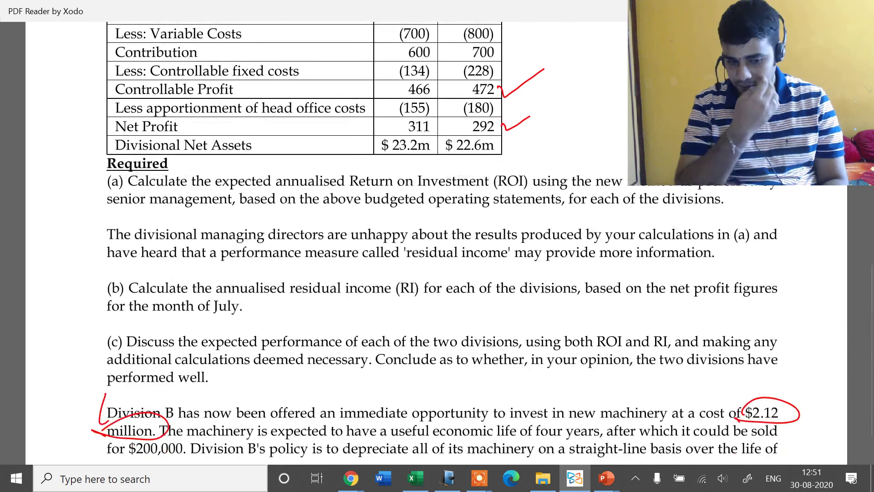
pyautogui.scroll(-10, 437, 244)
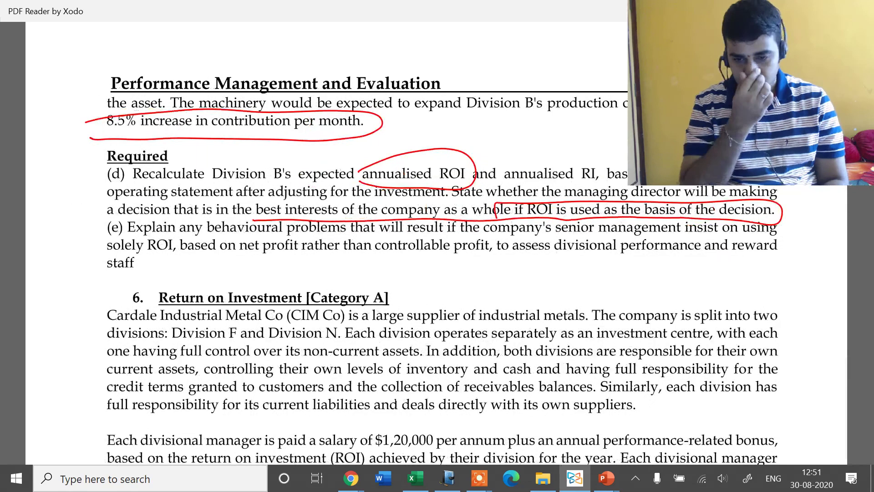
pyautogui.hotkey('alt', 'Tab')
# Make the Particulars and Division B header cells of the new RI table, A610:B610, bold
pyautogui.click(382, 344)
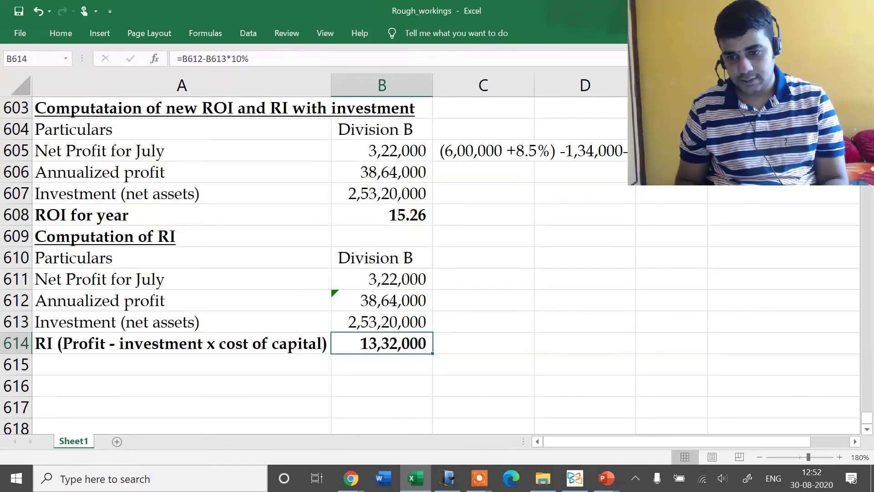
pyautogui.press('Up')
pyautogui.press('Up')
pyautogui.press('Up')
pyautogui.press('Up')
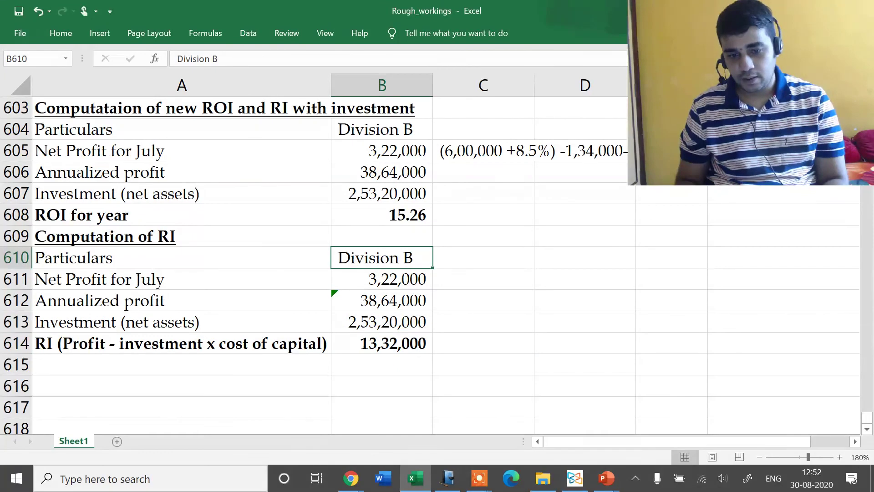
pyautogui.press('Left')
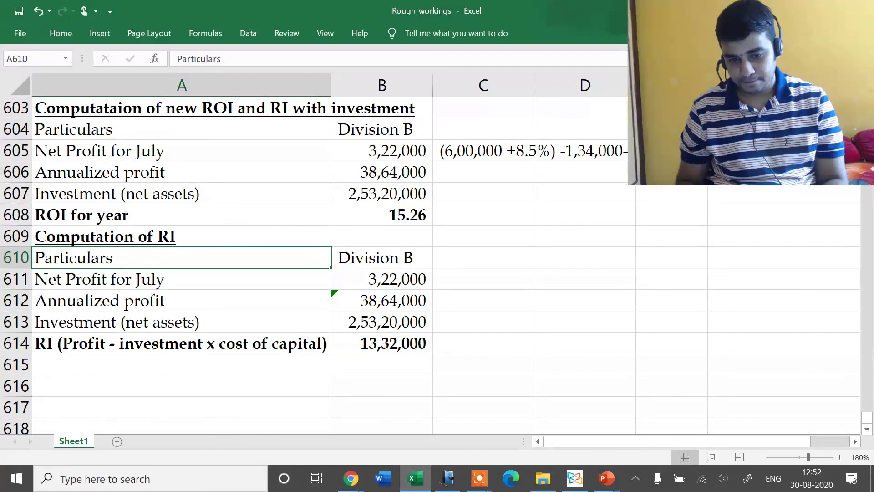
pyautogui.click(382, 258)
pyautogui.click(182, 258)
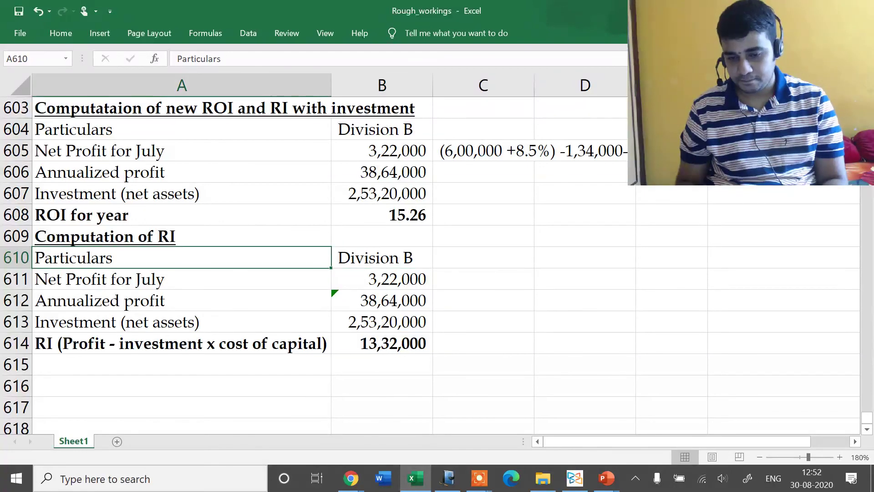
pyautogui.hotkey('shift', 'Right')
pyautogui.hotkey('ctrl', 'b')
# Make the header cells A604:B604 of the new ROI table bold and return to row 610, selecting C610
pyautogui.press('Up')
pyautogui.press('Up')
pyautogui.press('Up')
pyautogui.press('Up')
pyautogui.press('Up')
pyautogui.press('Up')
pyautogui.hotkey('shift', 'Right')
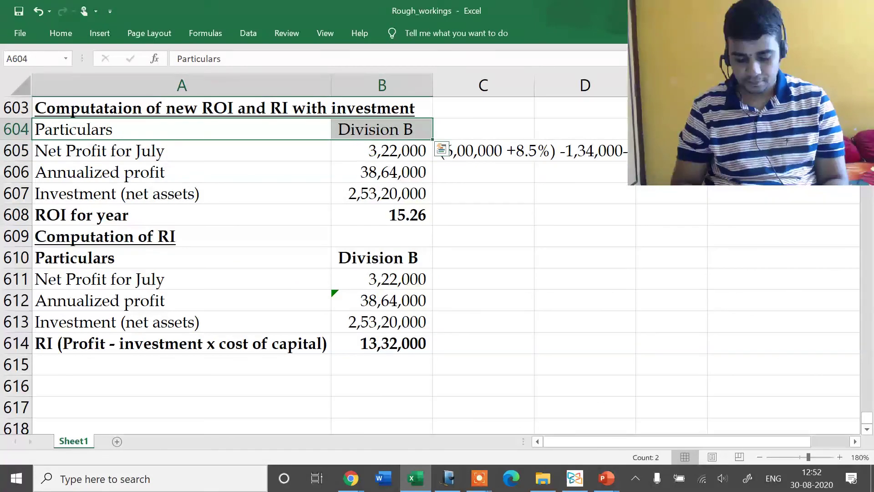
pyautogui.hotkey('ctrl', 'b')
pyautogui.press('Down')
pyautogui.press('Down')
pyautogui.press('Down')
pyautogui.press('Down')
pyautogui.press('Down')
pyautogui.press('Down')
pyautogui.press('Right')
pyautogui.press('Right')
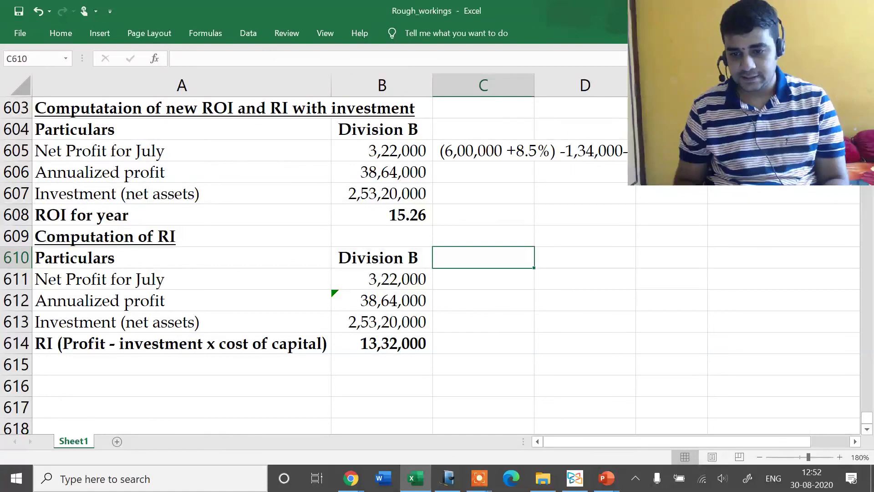
# Compare Division B's RI in WN 2 with the new ROI and RI tables computed with the investment
pyautogui.press('Up')
pyautogui.press('Up')
pyautogui.press('Up')
pyautogui.press('Up')
pyautogui.press('Up')
pyautogui.press('Up')
pyautogui.press('Up')
pyautogui.press('Up')
pyautogui.press('Up')
pyautogui.press('Up')
pyautogui.press('Up')
pyautogui.press('Up')
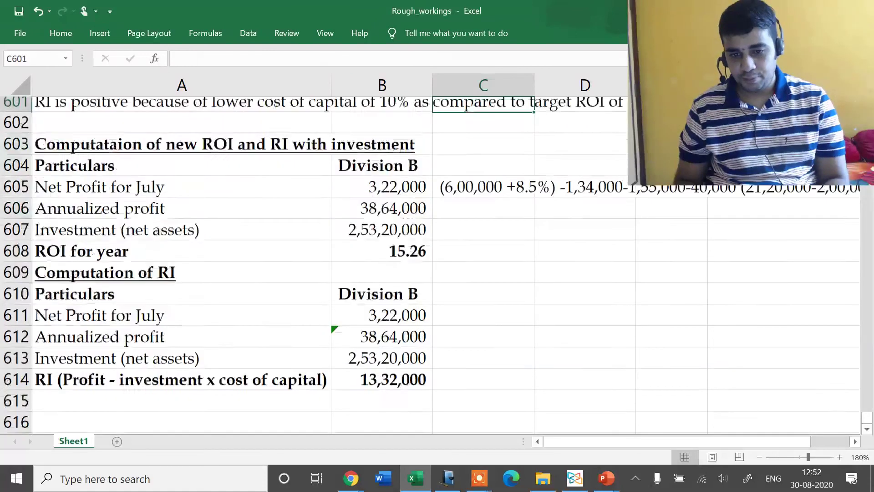
pyautogui.press('Up')
pyautogui.press('Up')
pyautogui.press('Up')
pyautogui.press('Up')
pyautogui.press('Down')
pyautogui.press('Down')
pyautogui.press('Down')
pyautogui.press('Down')
pyautogui.press('Down')
pyautogui.press('Down')
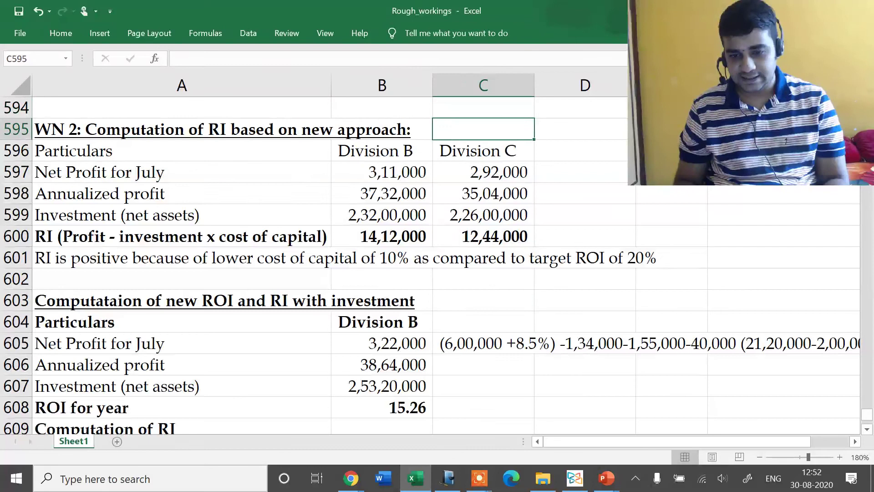
pyautogui.press('Down')
pyautogui.press('Down')
pyautogui.press('Down')
pyautogui.press('Down')
pyautogui.press('Down')
pyautogui.press('Down')
pyautogui.press('Down')
pyautogui.press('Down')
pyautogui.press('Down')
pyautogui.press('Down')
pyautogui.press('Down')
pyautogui.press('Down')
pyautogui.press('Down')
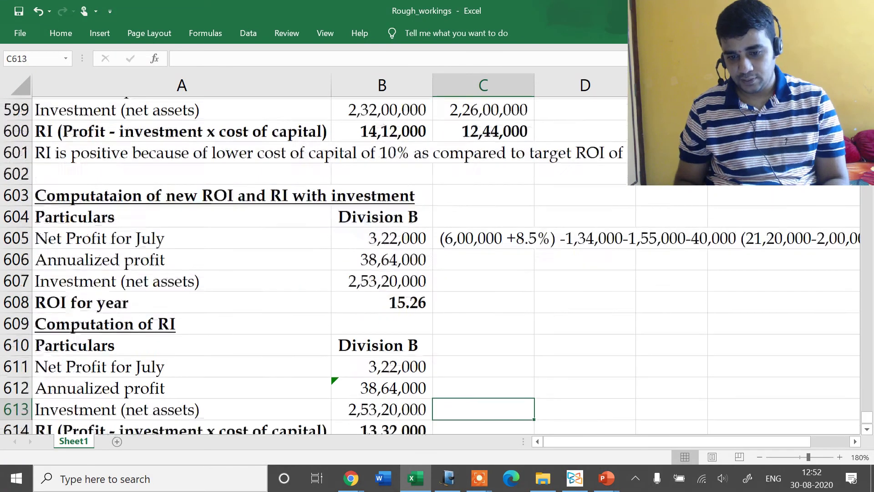
pyautogui.press('Up')
pyautogui.press('Up')
pyautogui.press('Up')
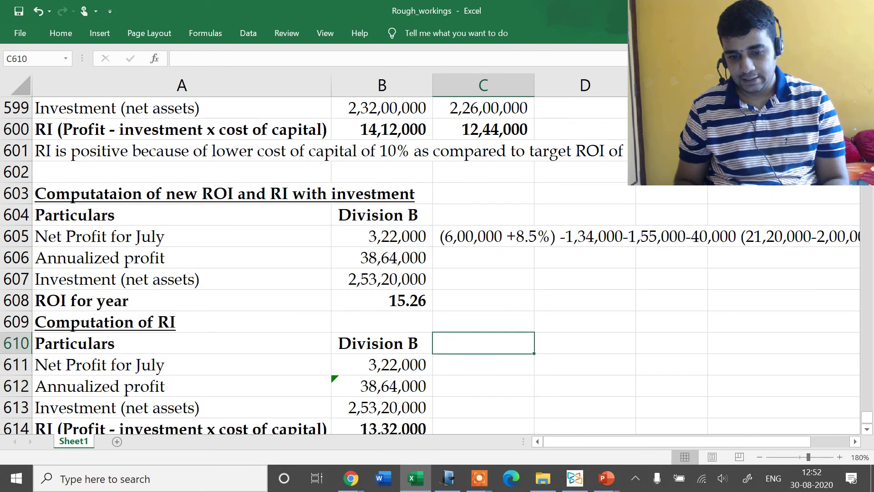
# Enter the annualised additional profit in D610 as =11000*12 and its percentage return on the machinery cost in D611 as =D610/2120000*100
pyautogui.press('Right')
pyautogui.write('=11')
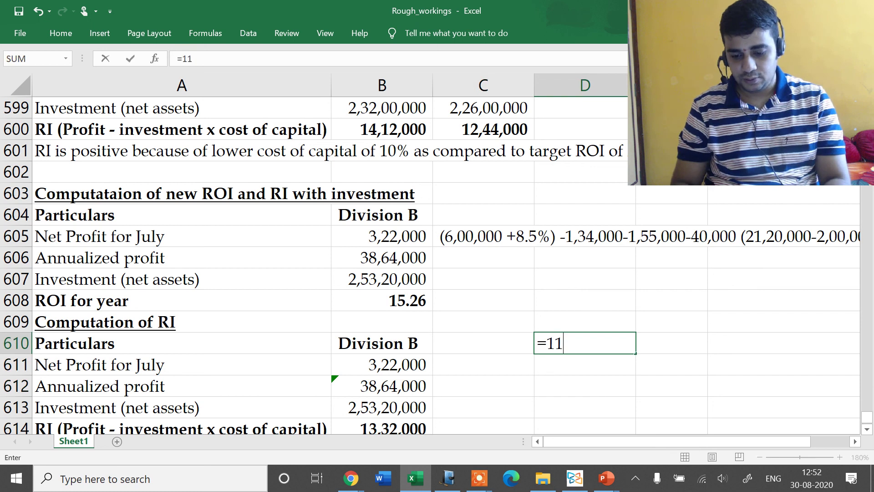
pyautogui.write('000*12')
pyautogui.press('Return')
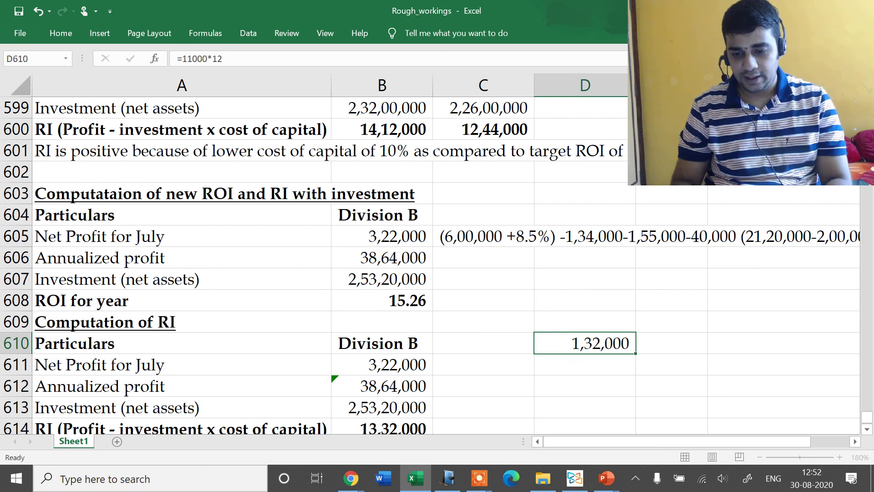
pyautogui.write('=')
pyautogui.press('Up')
pyautogui.write('/21')
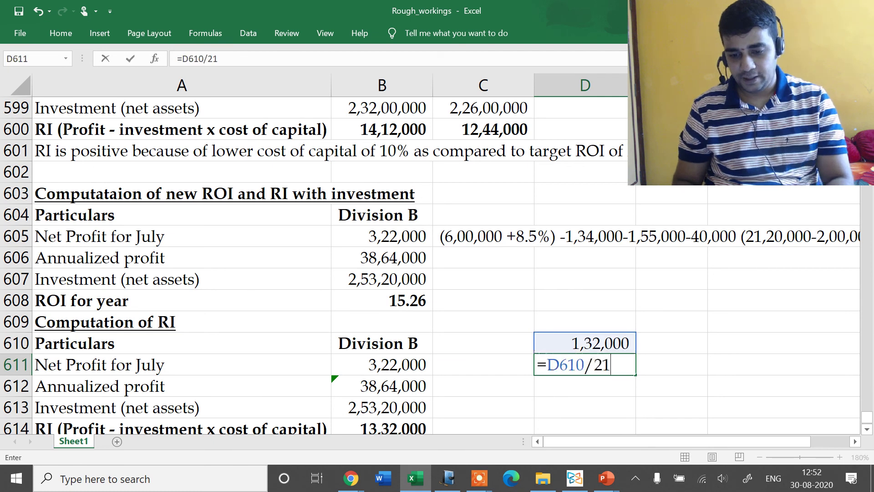
pyautogui.write('20000*100')
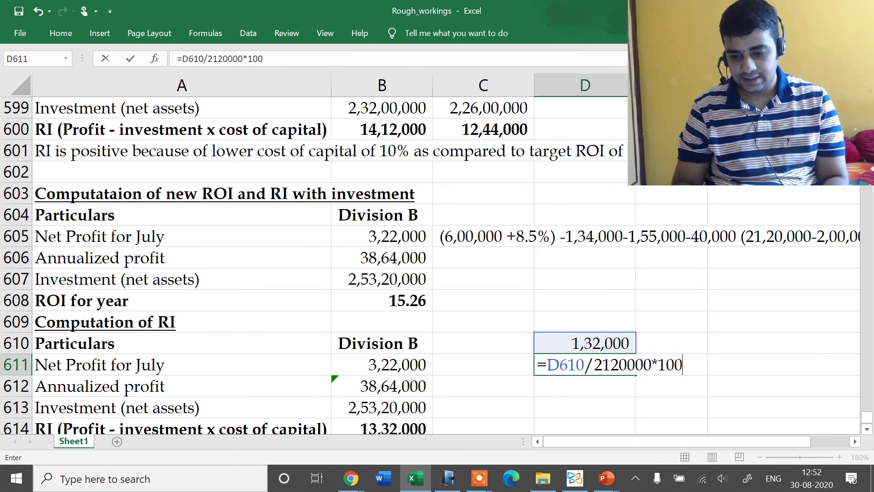
pyautogui.press('Return')
pyautogui.press('Up')
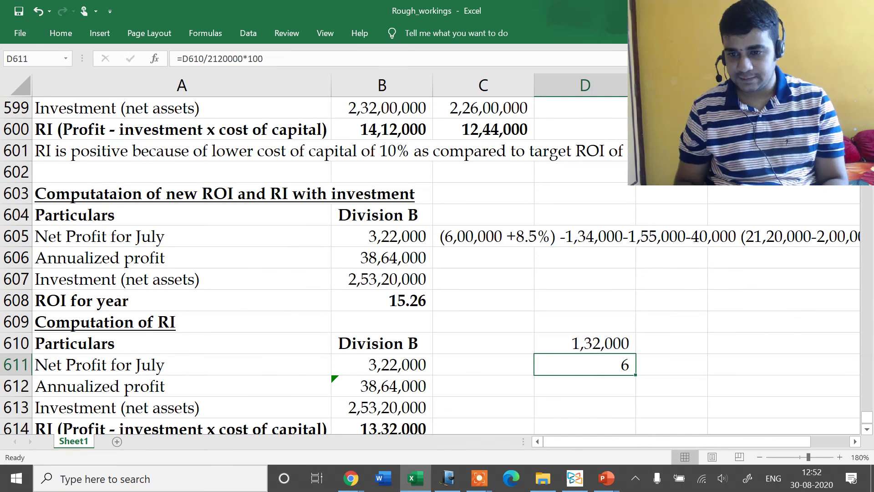
# Check the budgeted July operating statement for Division B in the PDF, ending back in the Excel workings
pyautogui.hotkey('alt', 'Tab')
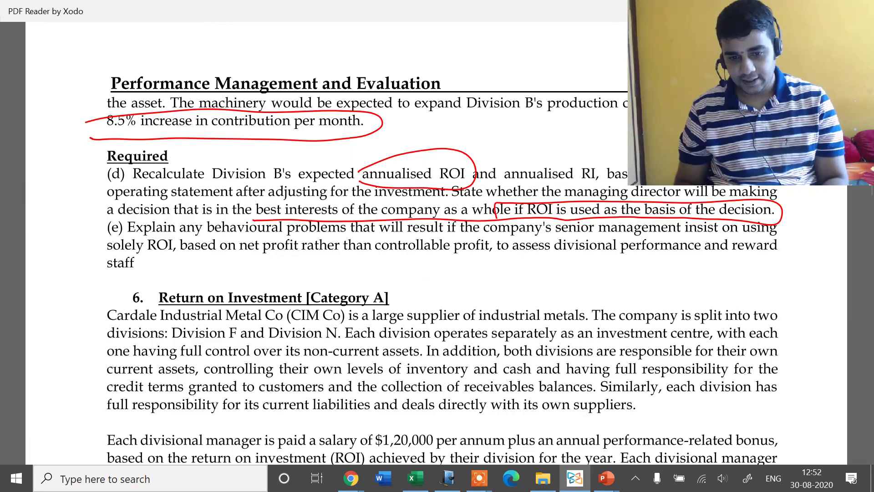
pyautogui.scroll(15, 437, 241)
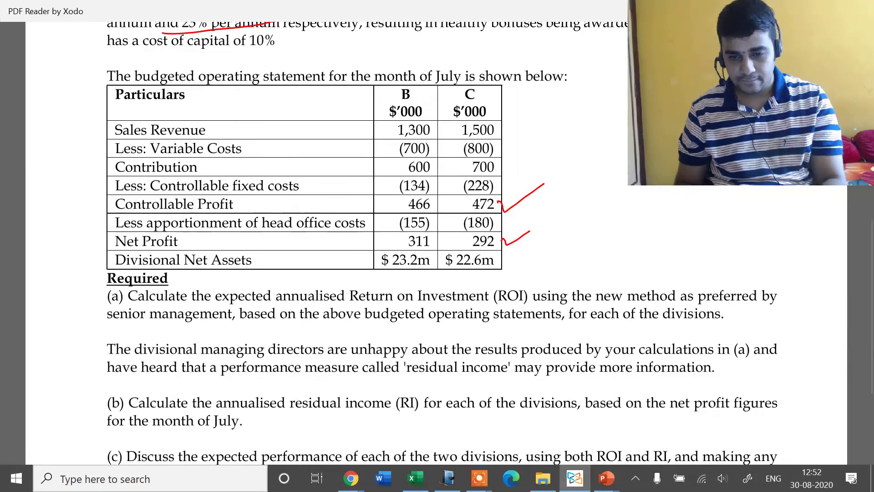
pyautogui.hotkey('alt', 'Tab')
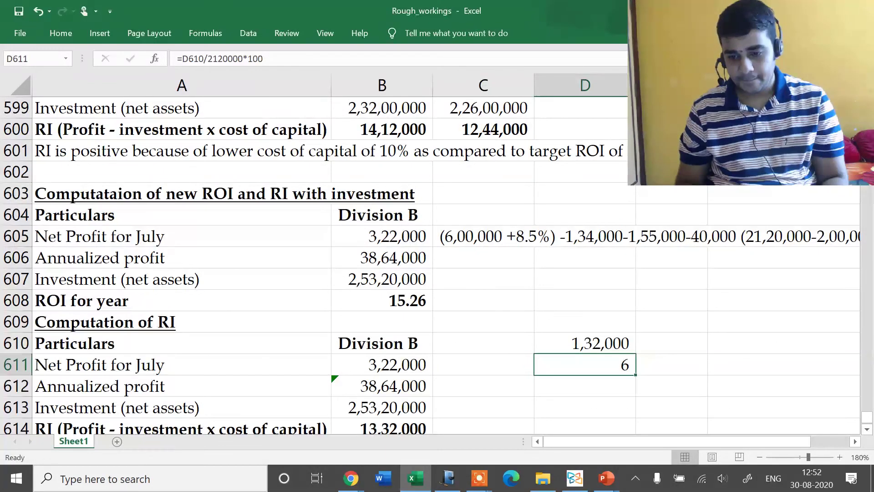
# Change the additional profit formula in D610 to =19500*12
pyautogui.click(585, 343)
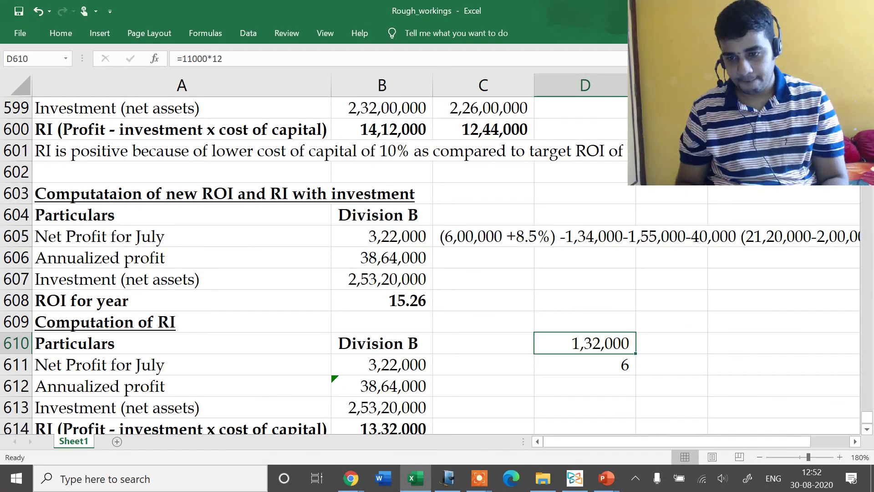
pyautogui.click(585, 322)
pyautogui.click(585, 343)
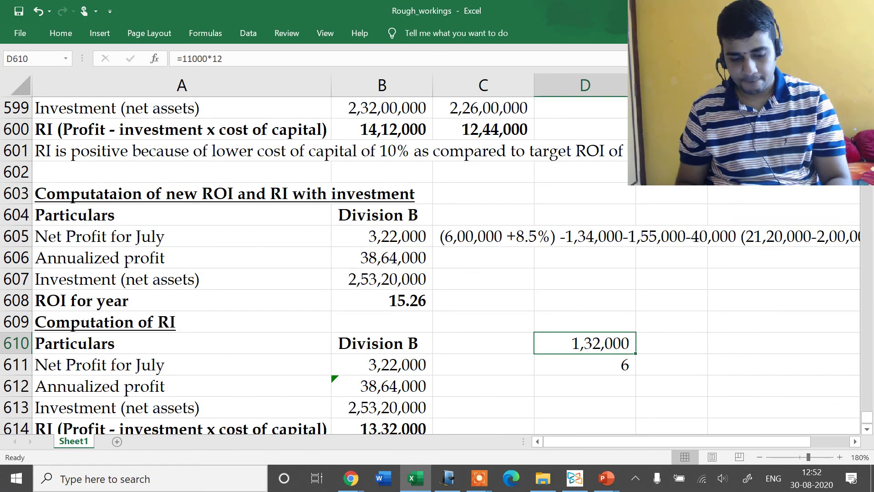
pyautogui.press('F2')
pyautogui.press('Left')
pyautogui.press('Left')
pyautogui.press('Left')
pyautogui.press('Left')
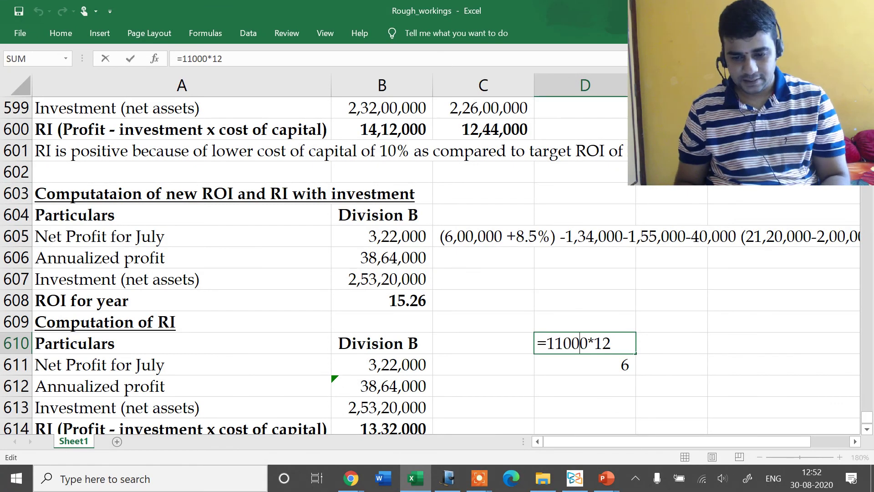
pyautogui.press('BackSpace')
pyautogui.press('BackSpace')
pyautogui.write('95')
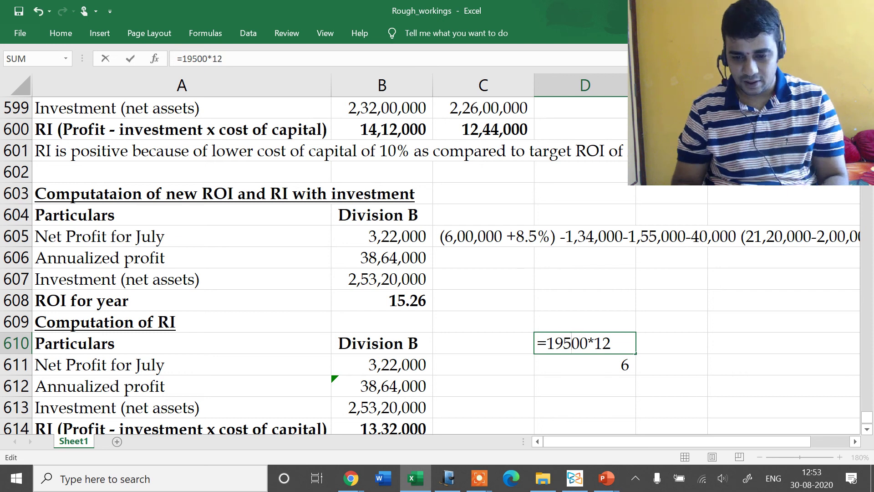
pyautogui.press('Return')
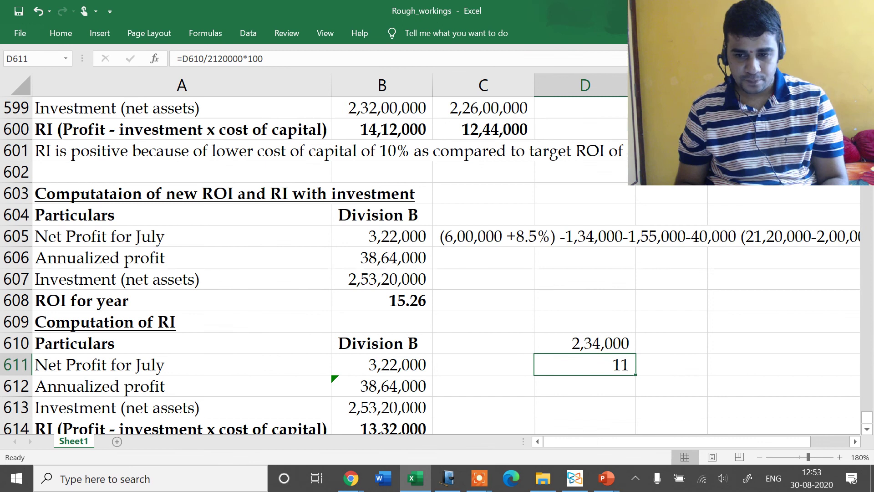
# Review the new RI table for Division B, and switch to the PDF to reread the requirements and machinery investment details
pyautogui.press('Left')
pyautogui.press('Left')
pyautogui.press('Down')
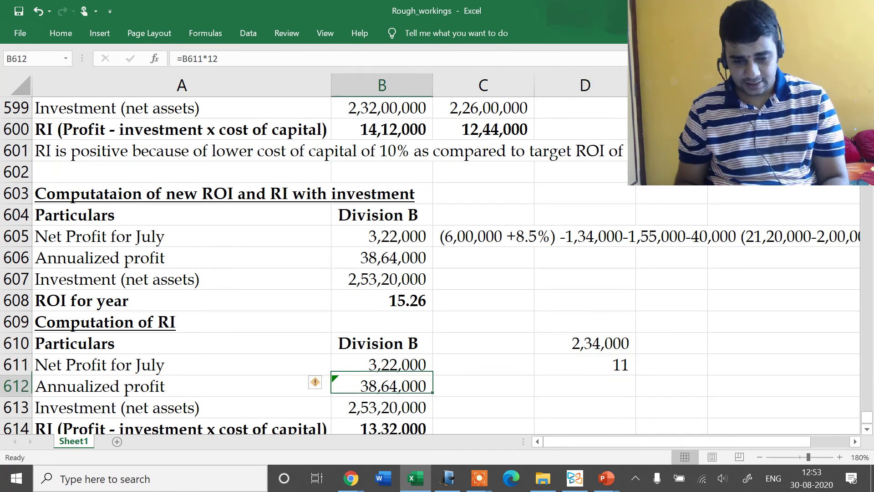
pyautogui.press('Down')
pyautogui.press('Down')
pyautogui.press('Down')
pyautogui.press('Down')
pyautogui.press('Up')
pyautogui.hotkey('alt', 'Tab')
pyautogui.scroll(-5, 437, 242)
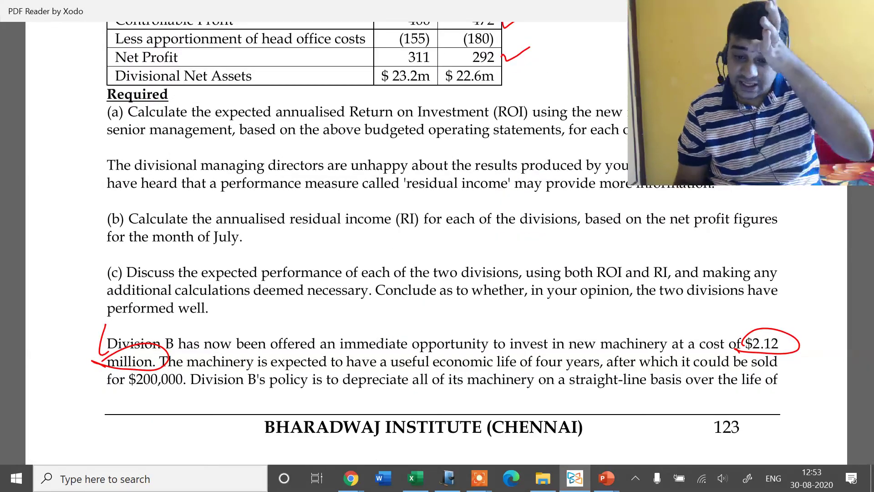
pyautogui.scroll(6, 437, 241)
pyautogui.scroll(-6, 437, 241)
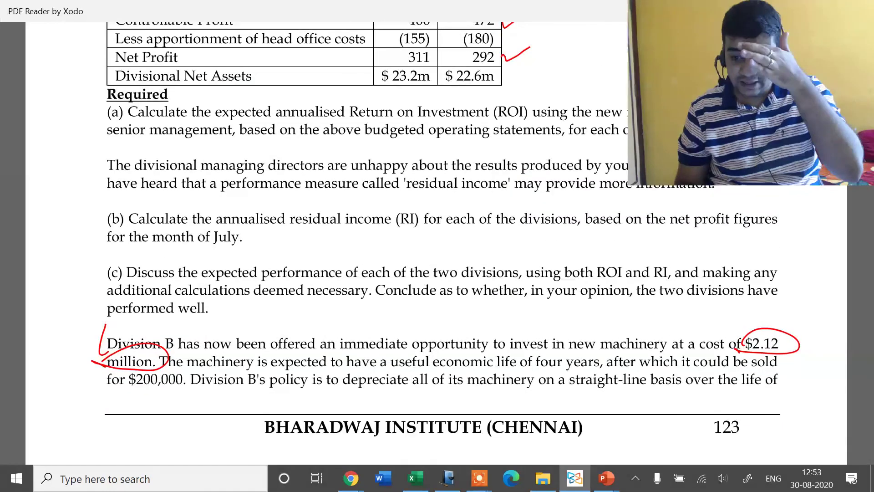